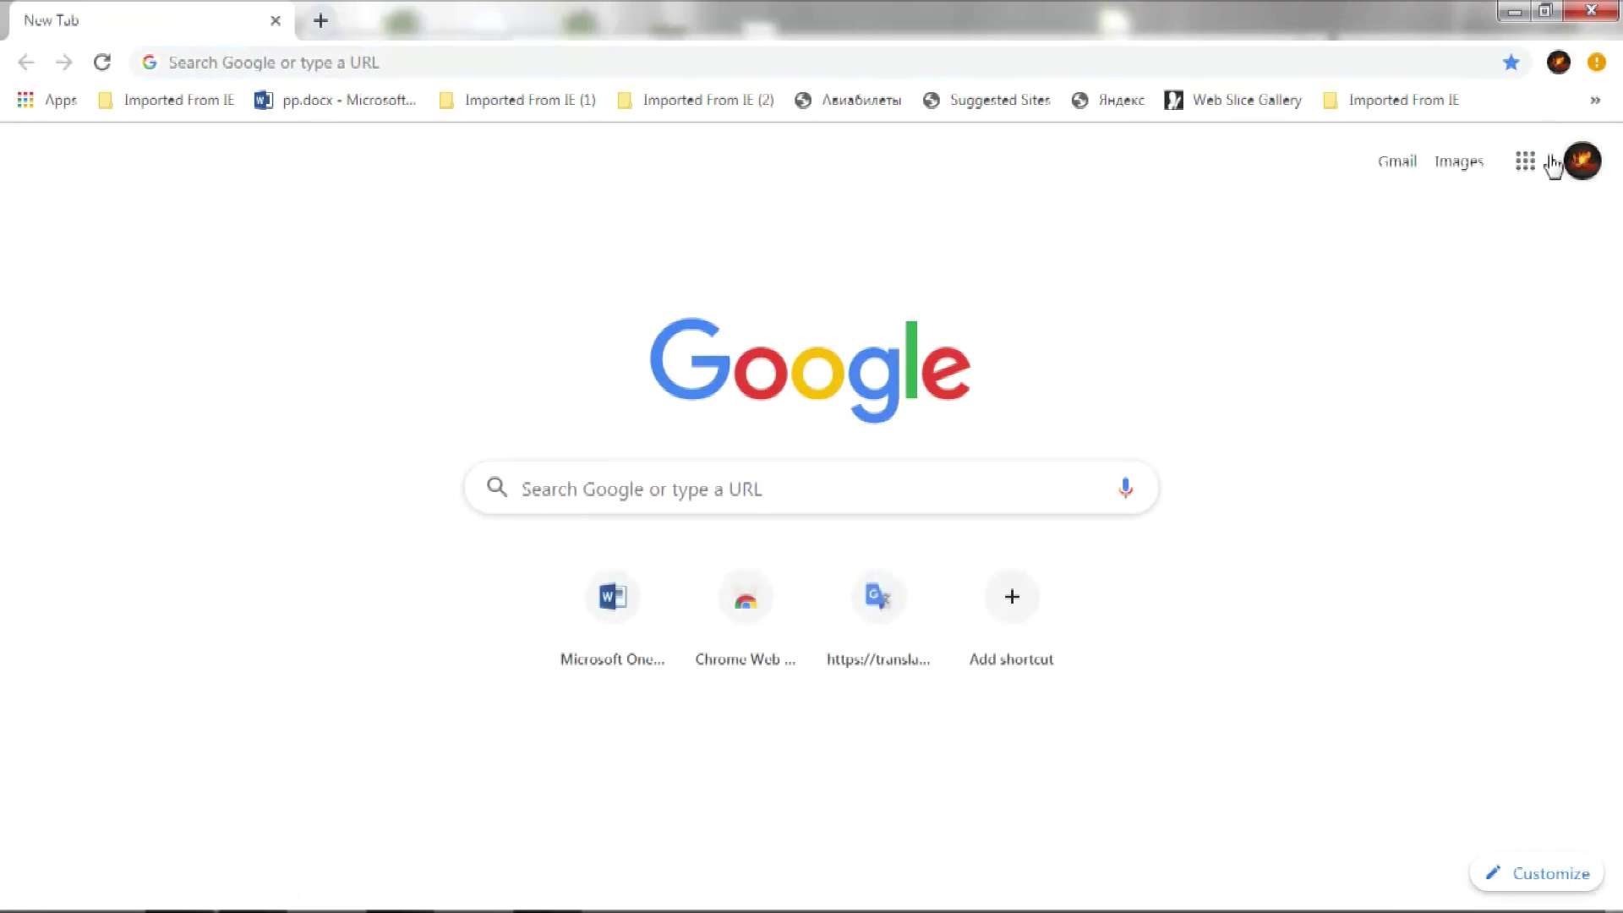
Search the web for localbitcoins and open the LocalBitcoins.com site
left_click(668, 63)
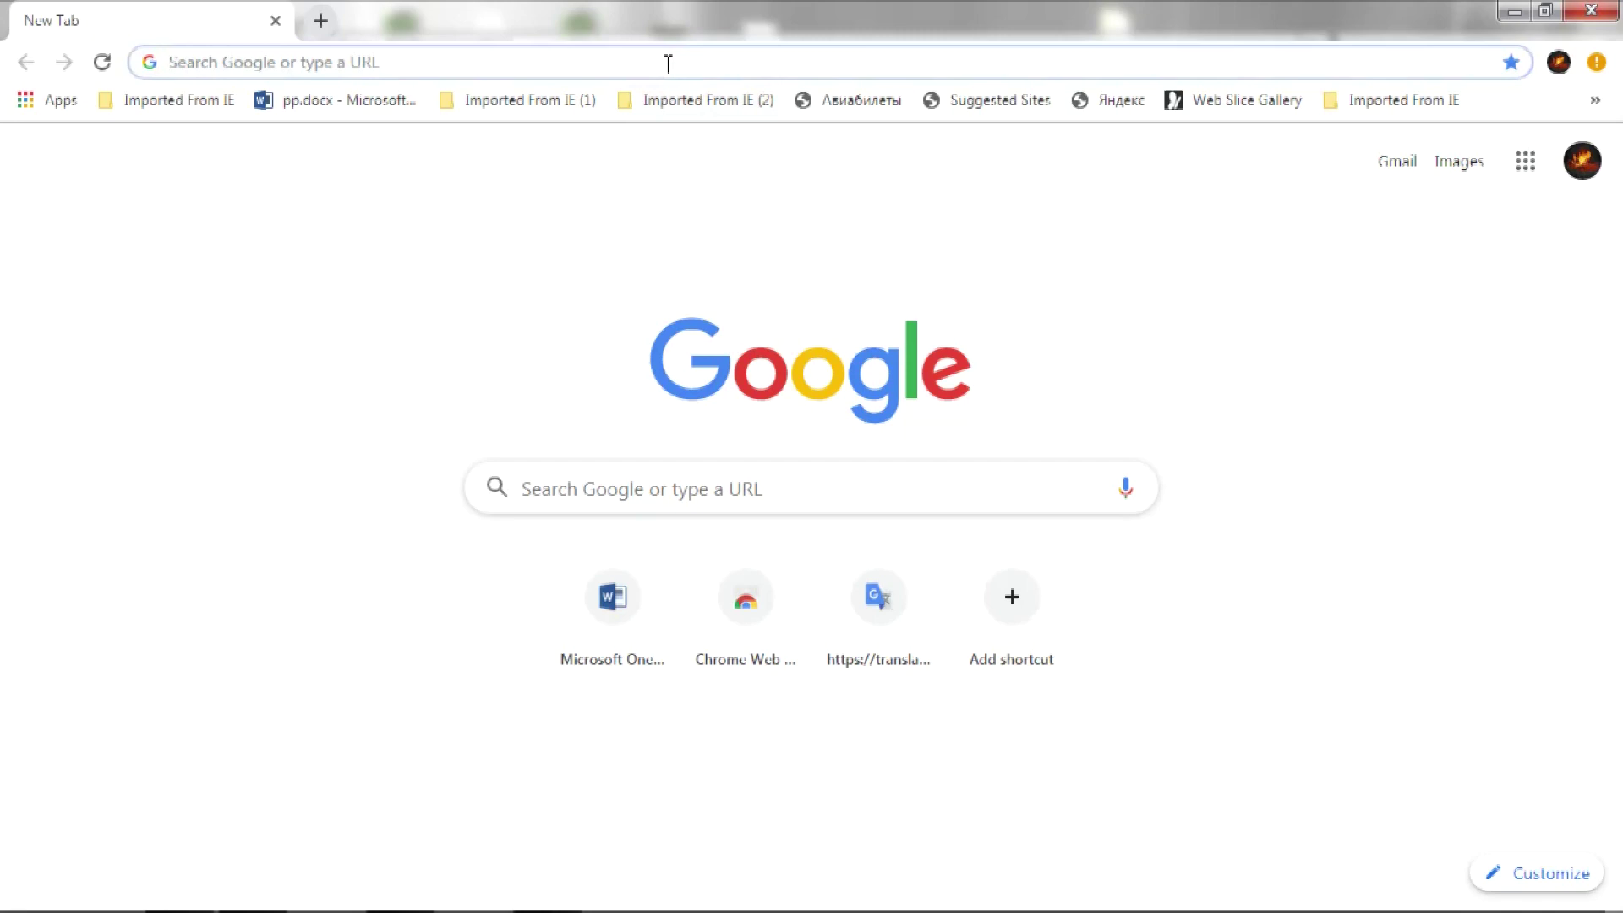
type("lo")
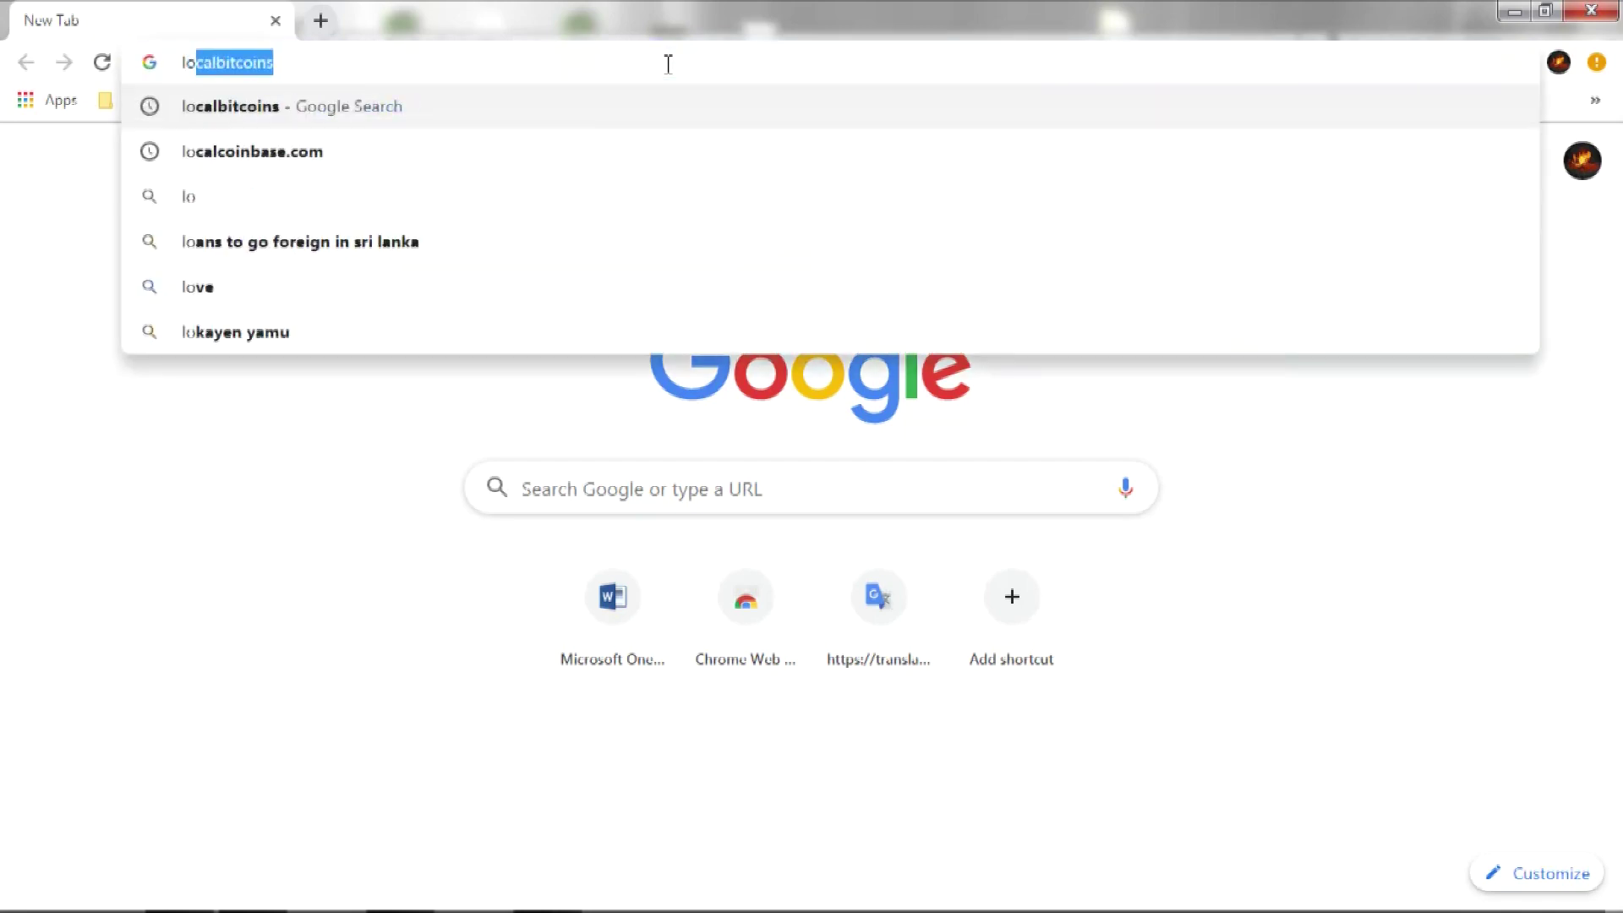
key("Return")
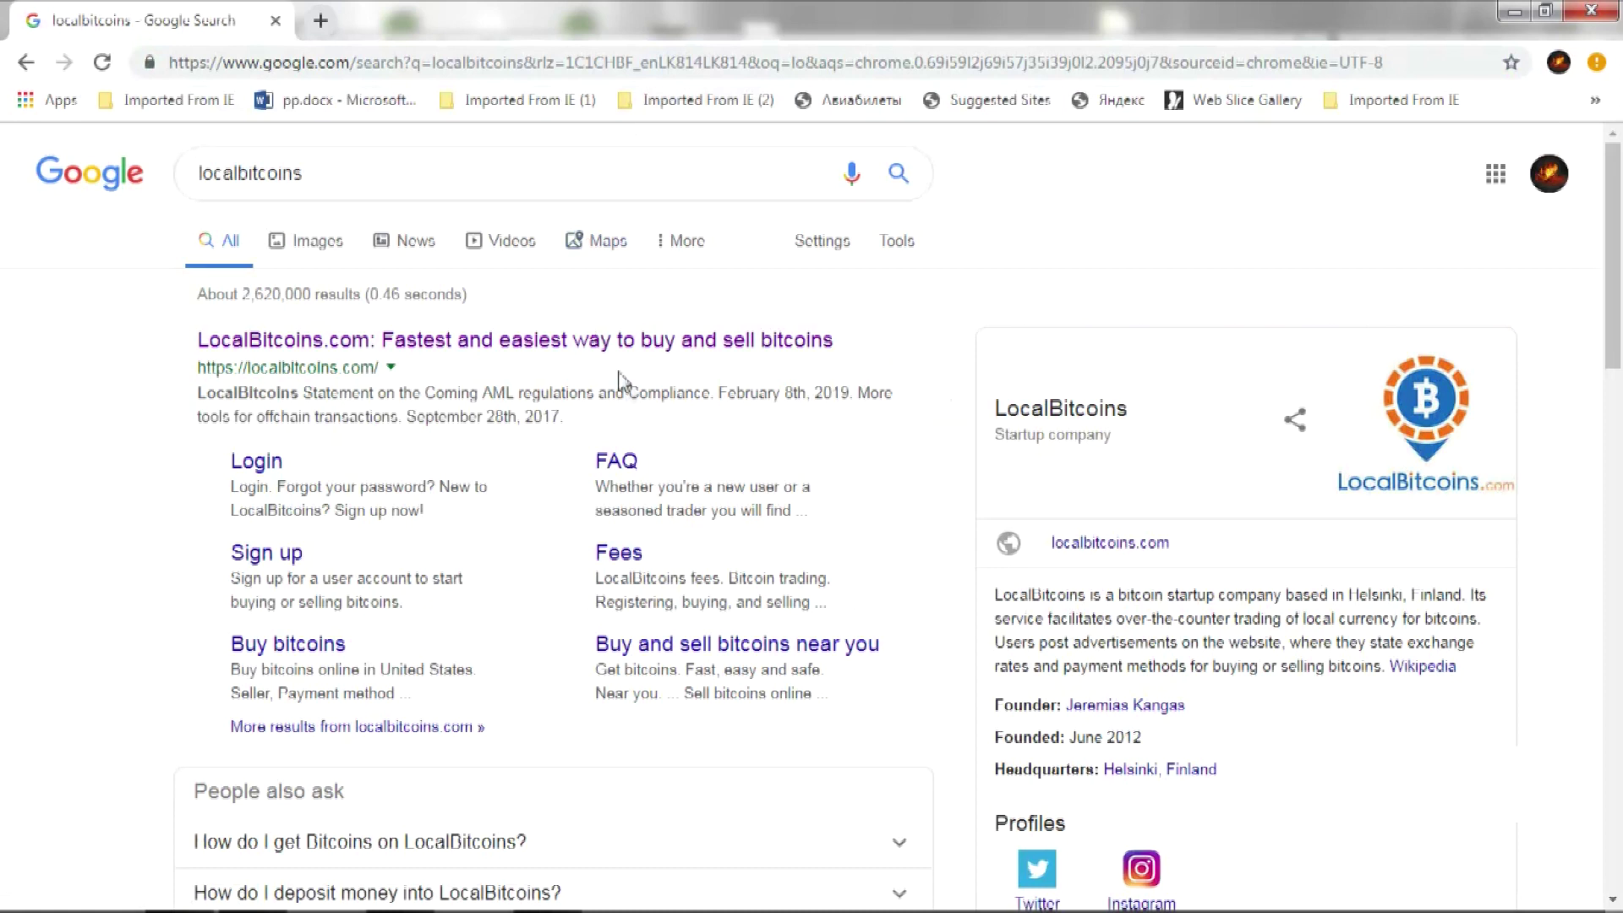
left_click(640, 362)
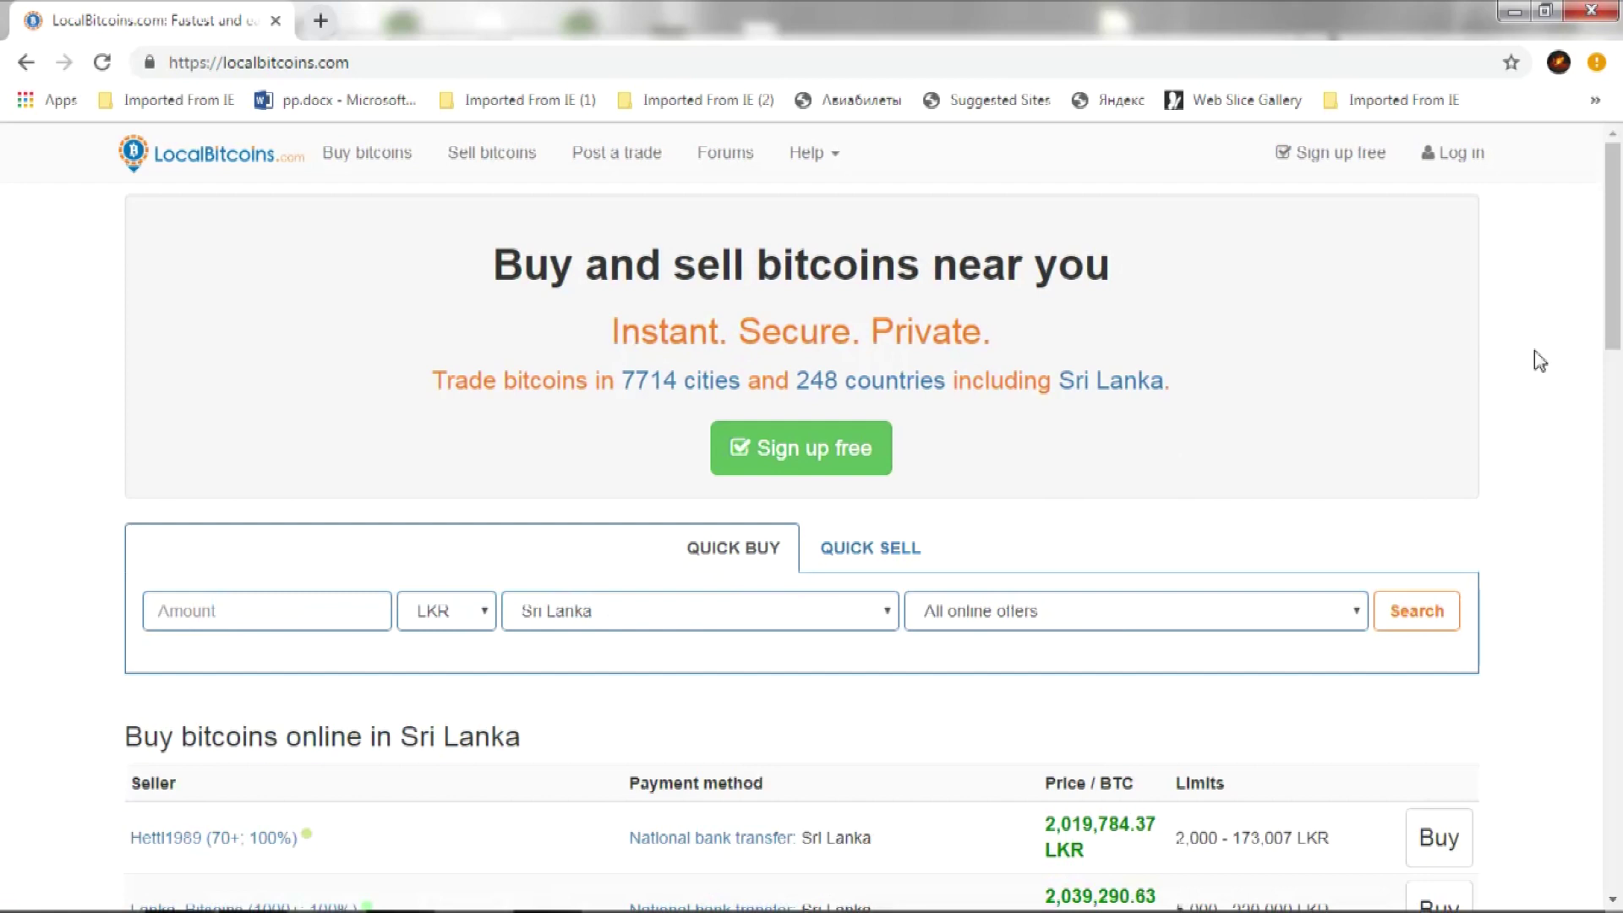
Review the online offers for buying and selling bitcoins in Sri Lanka on the home page
scroll(1540, 361, "down", 1)
scroll(1540, 361, "down", 1)
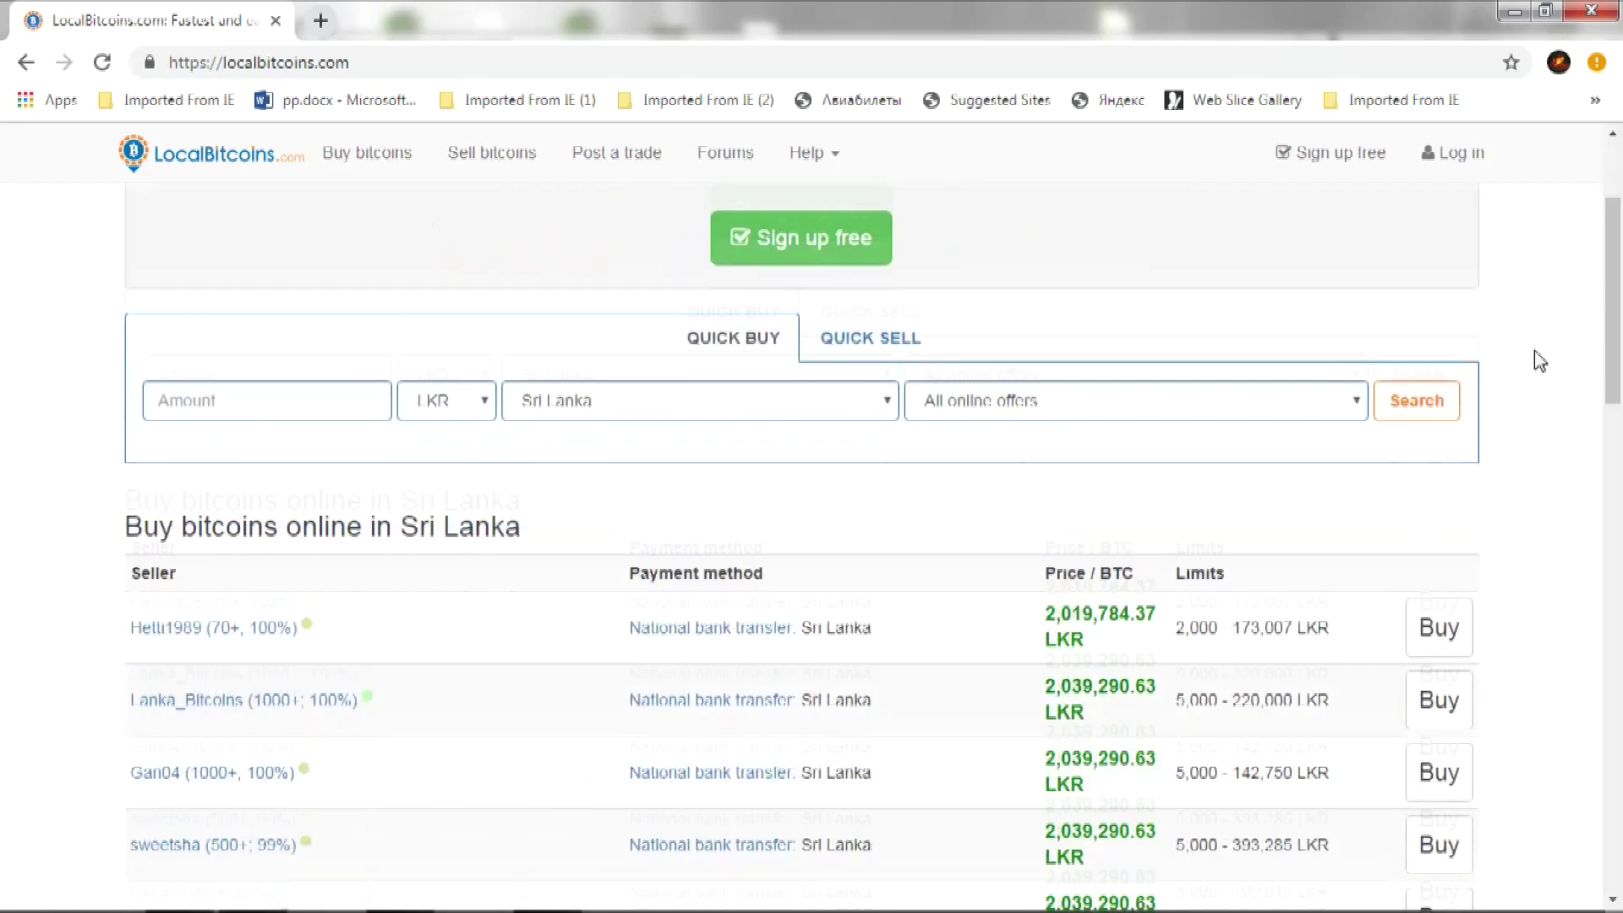
scroll(1540, 361, "down", 1)
left_click_drag(1613, 326, 1620, 363)
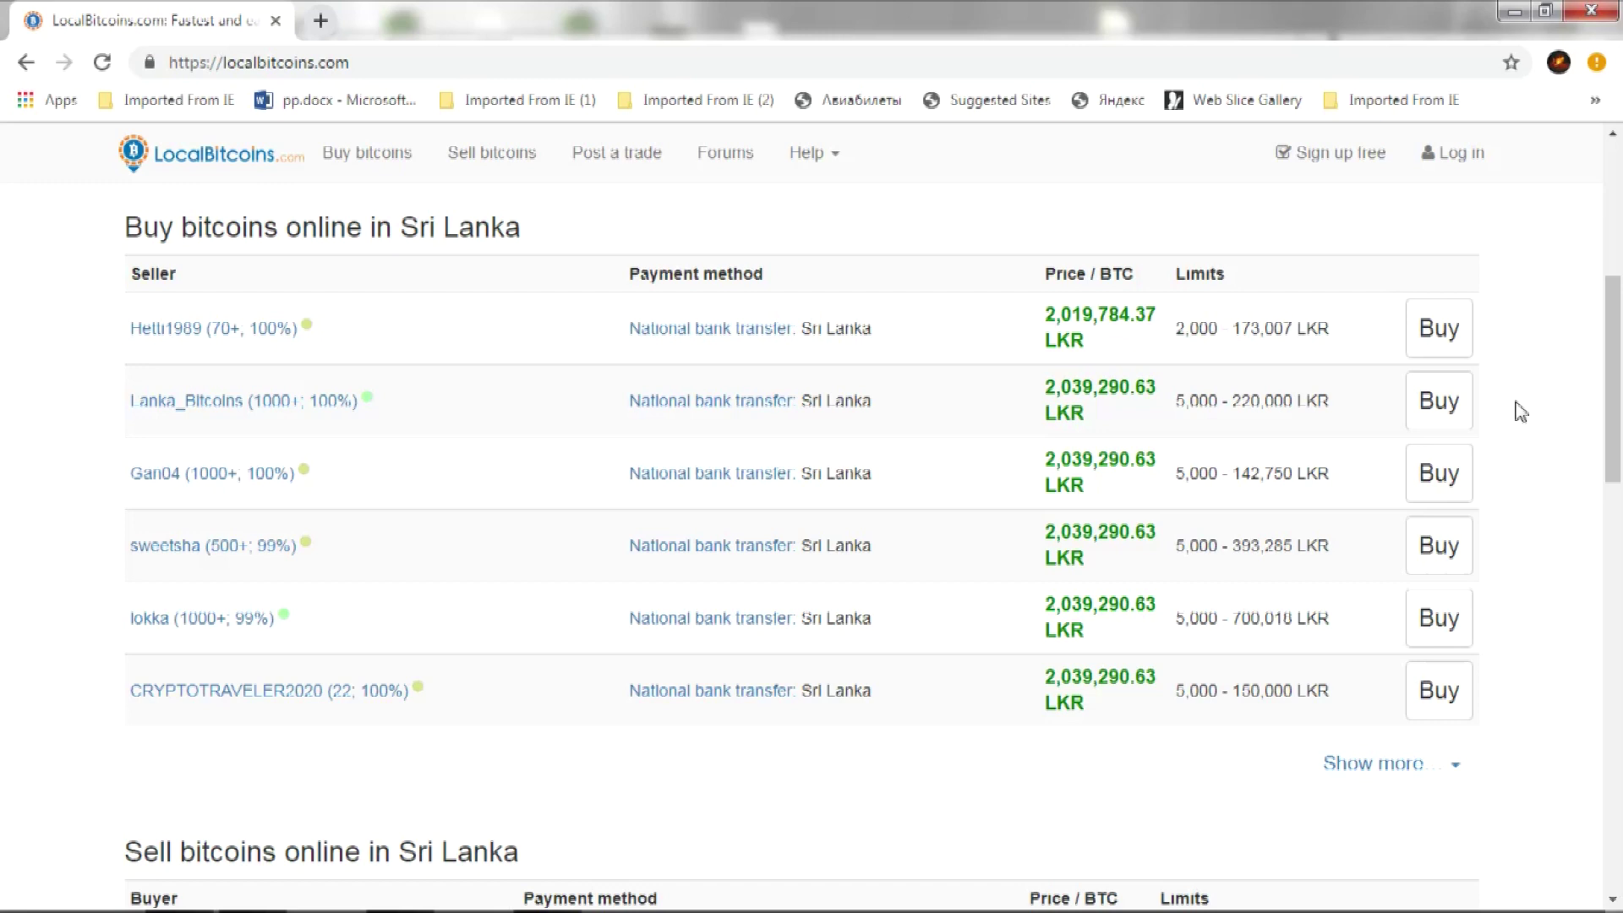
left_click_drag(1611, 397, 1619, 552)
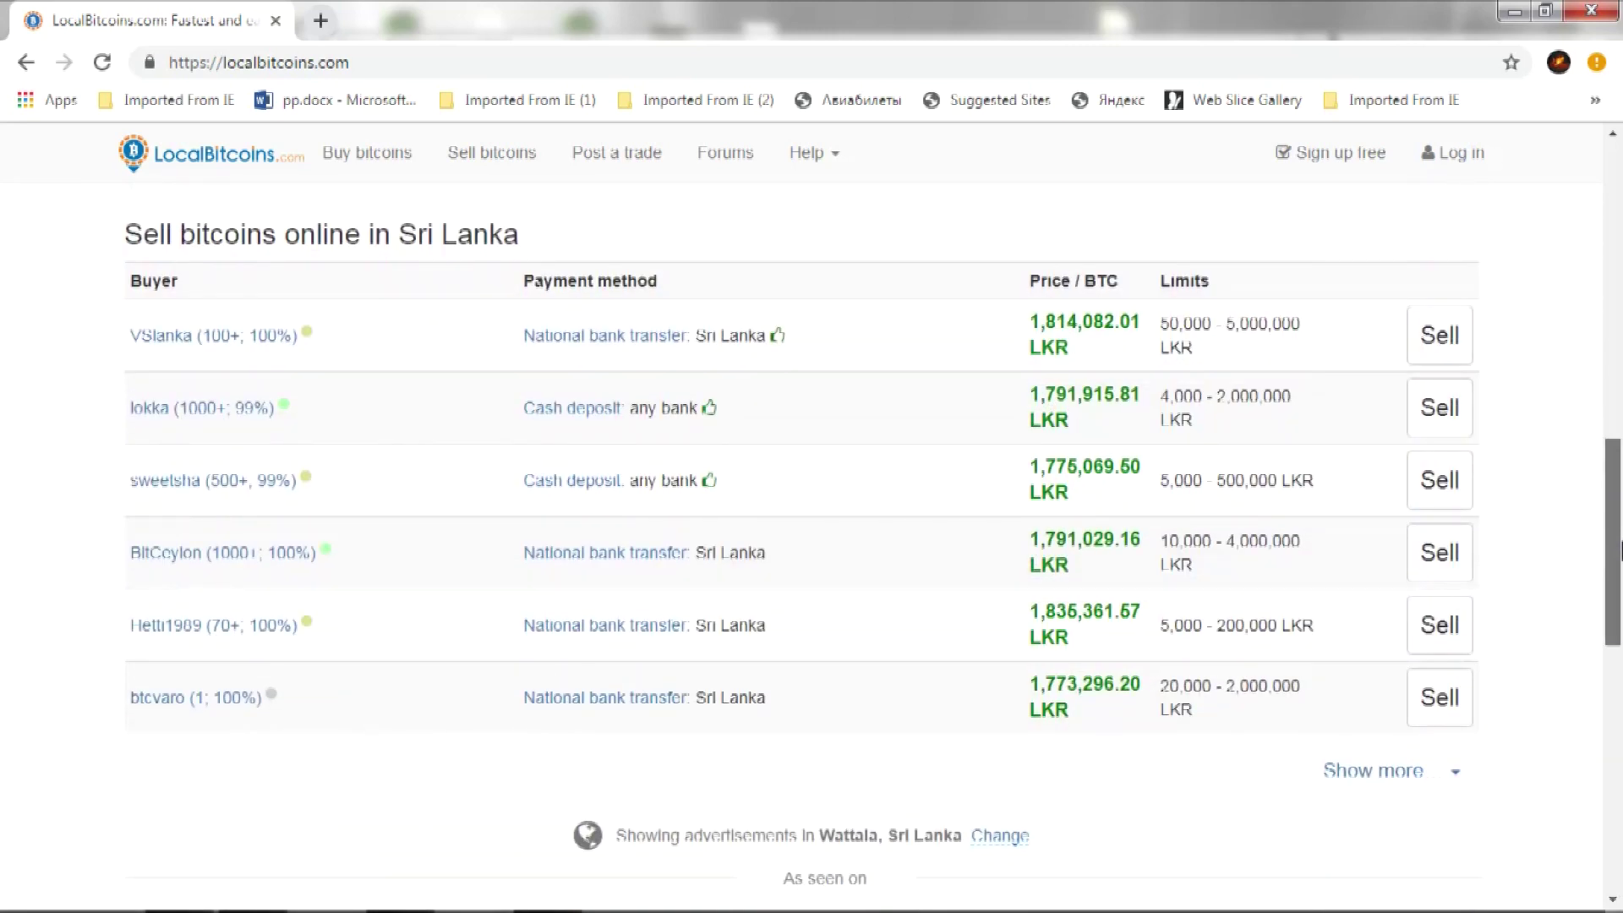
Run a quick-buy search for 3000 LKR across all online offers in Sri Lanka
left_click_drag(1619, 551, 1619, 281)
left_click(360, 497)
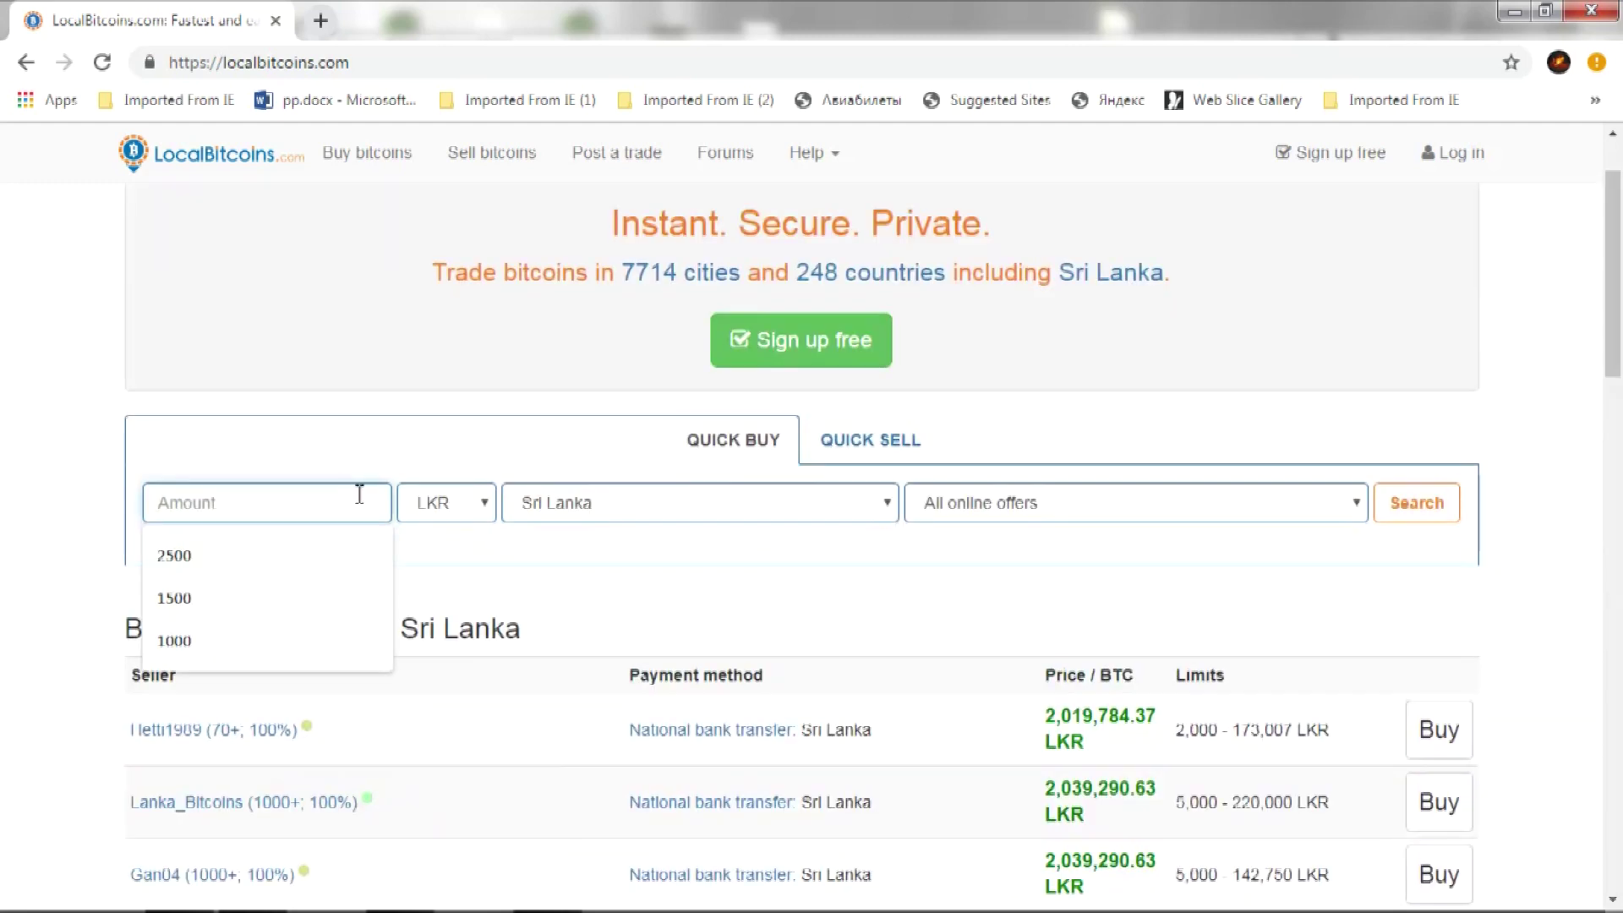
type("3000")
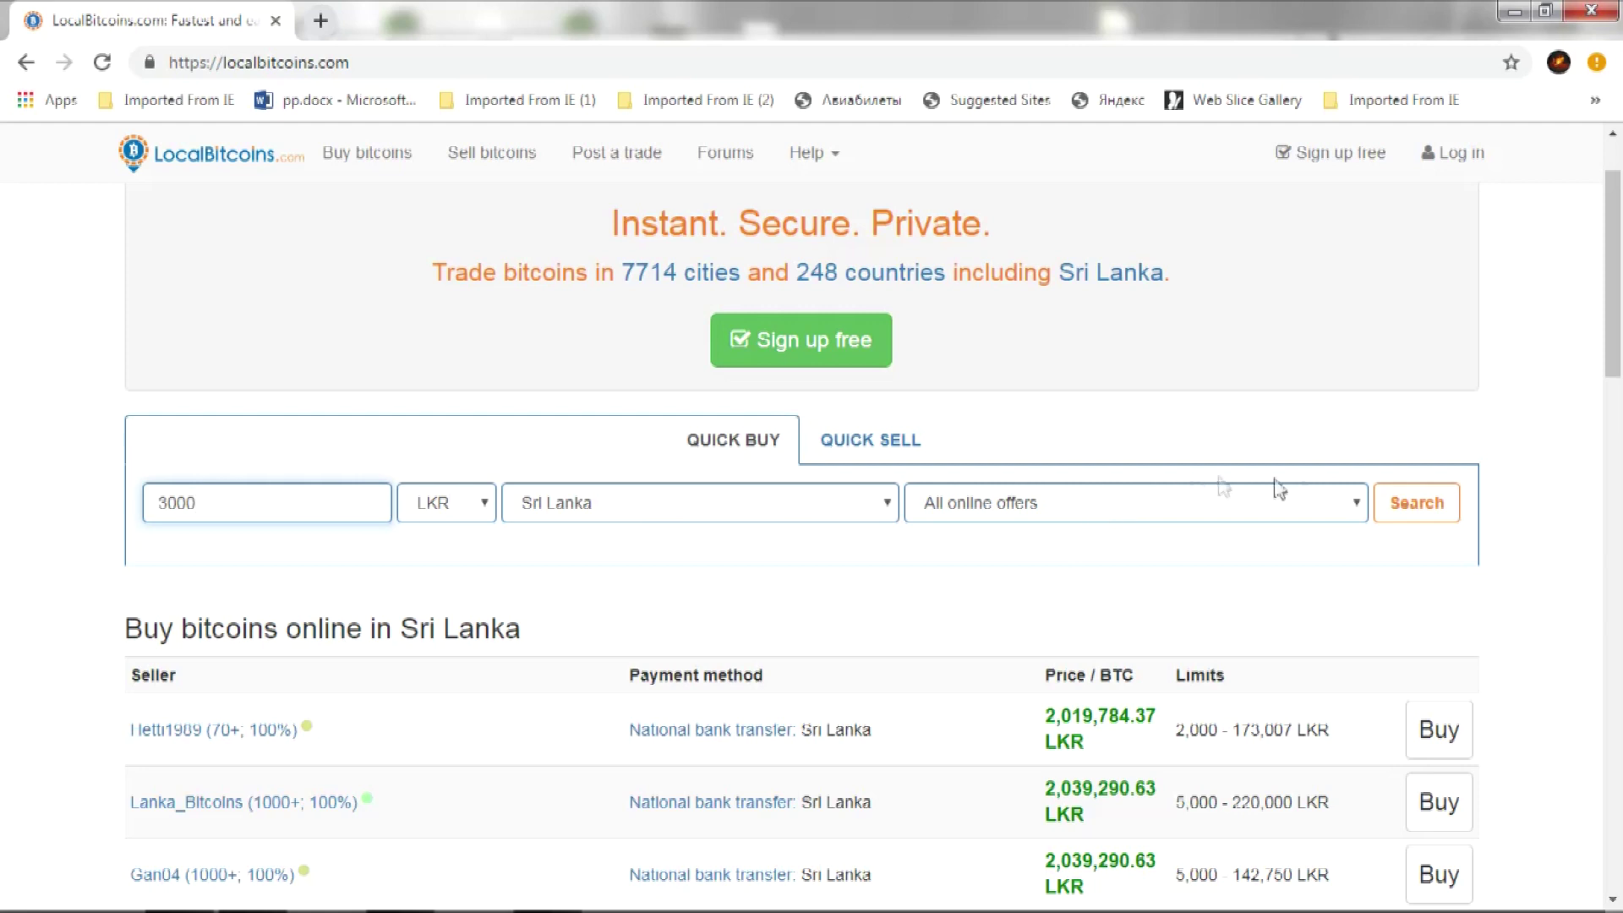
left_click(631, 503)
left_click(629, 504)
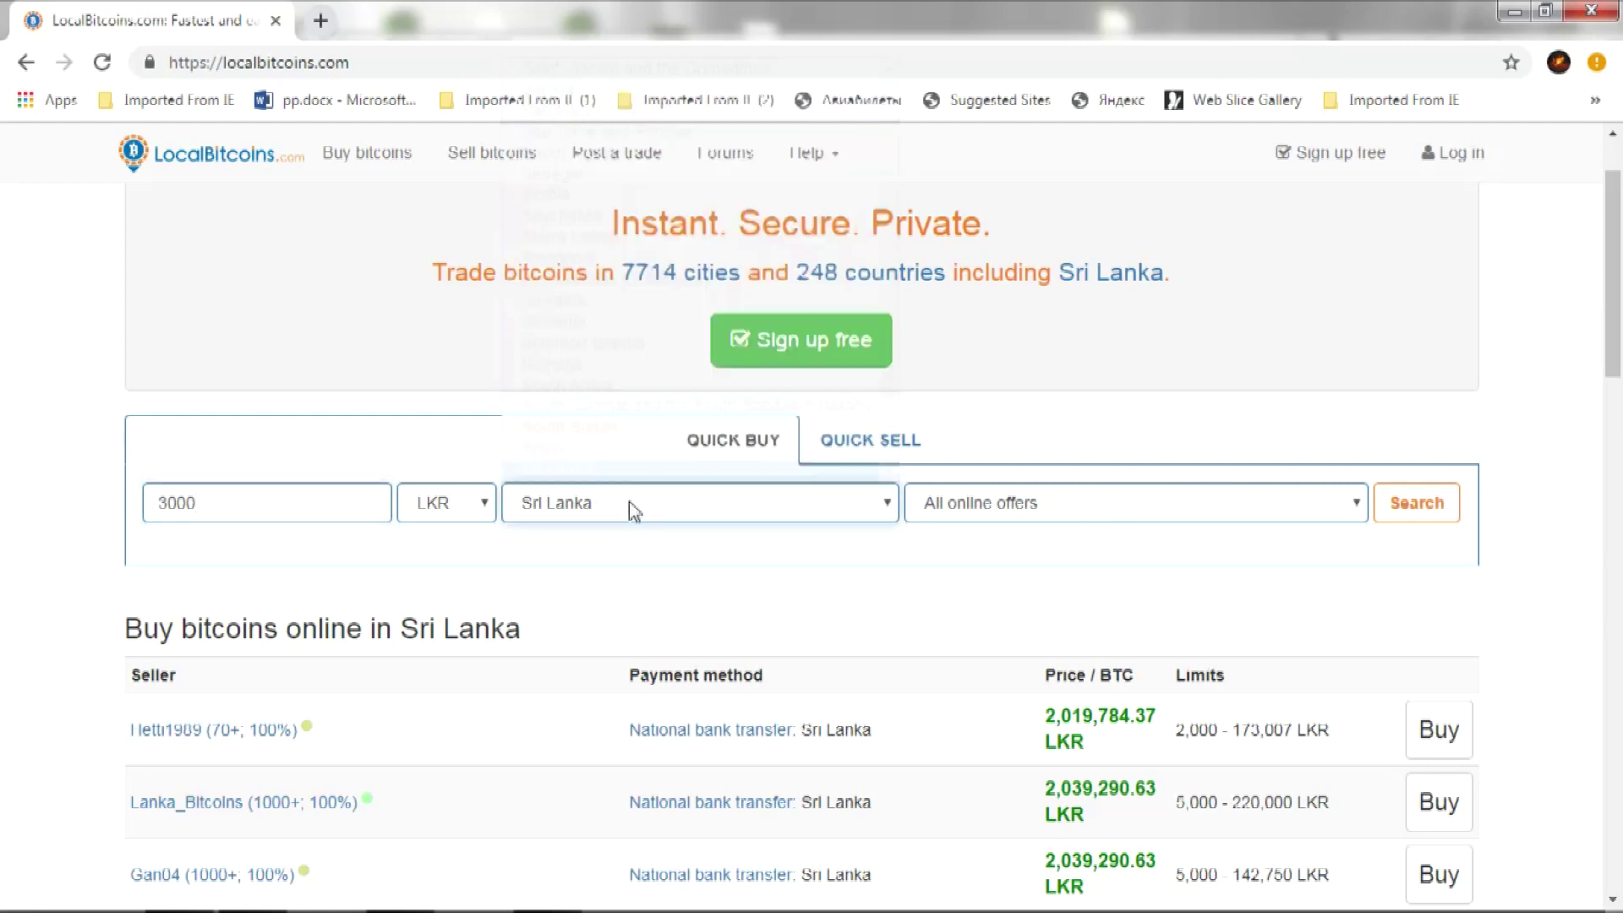
left_click(1429, 503)
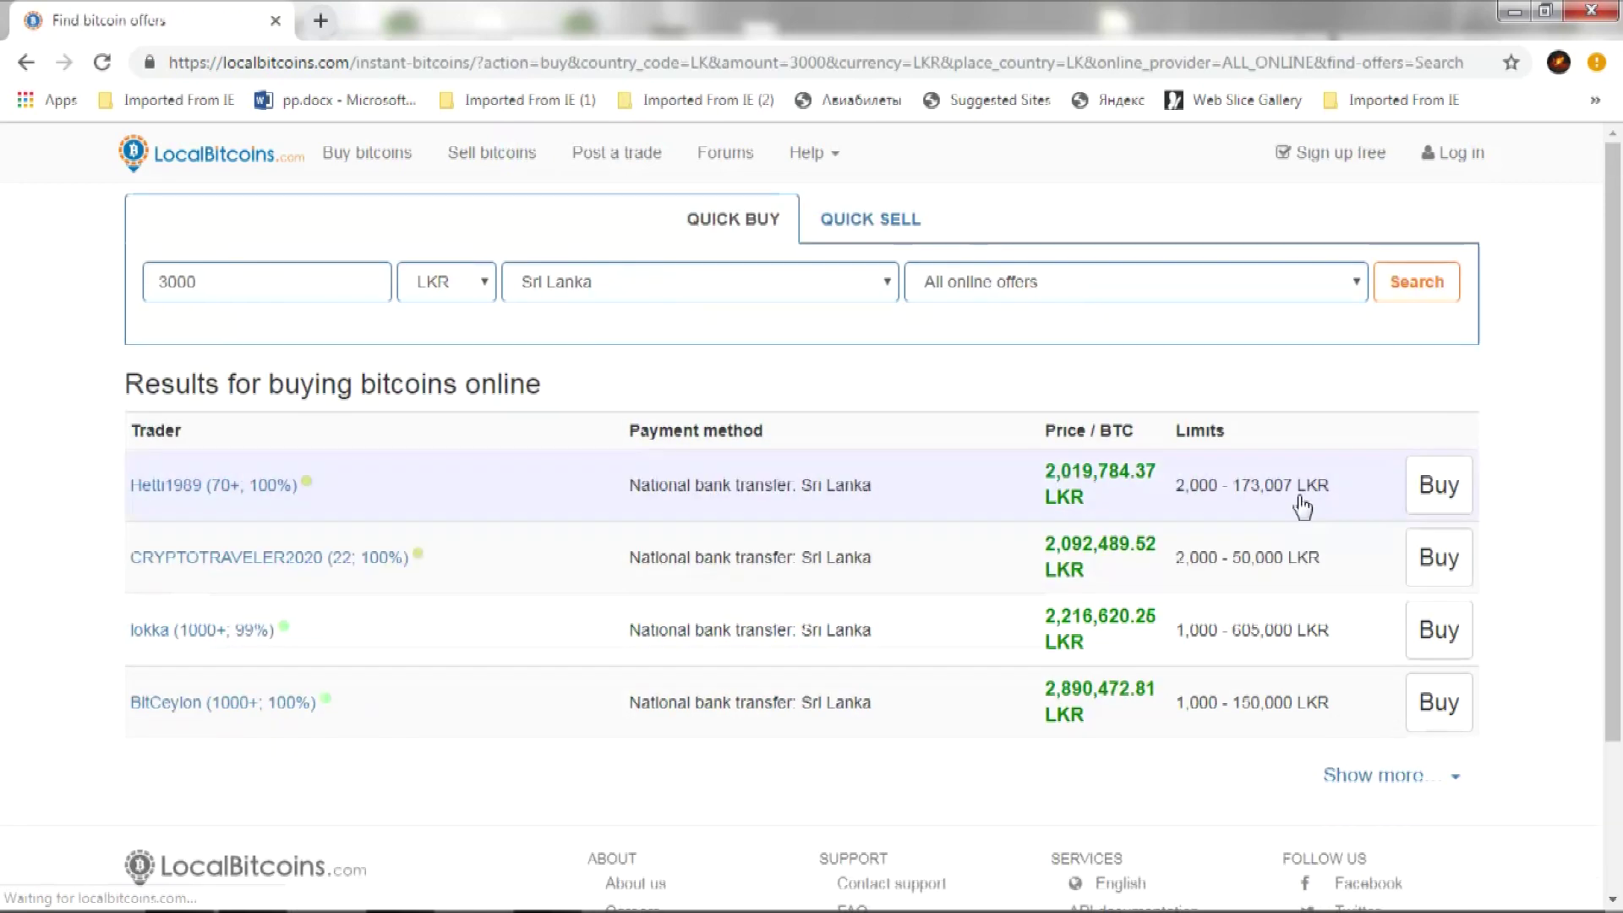
Open the first buy offer in the results and examine its trade details and the seller's feedback profile
left_click_drag(1617, 351, 1619, 404)
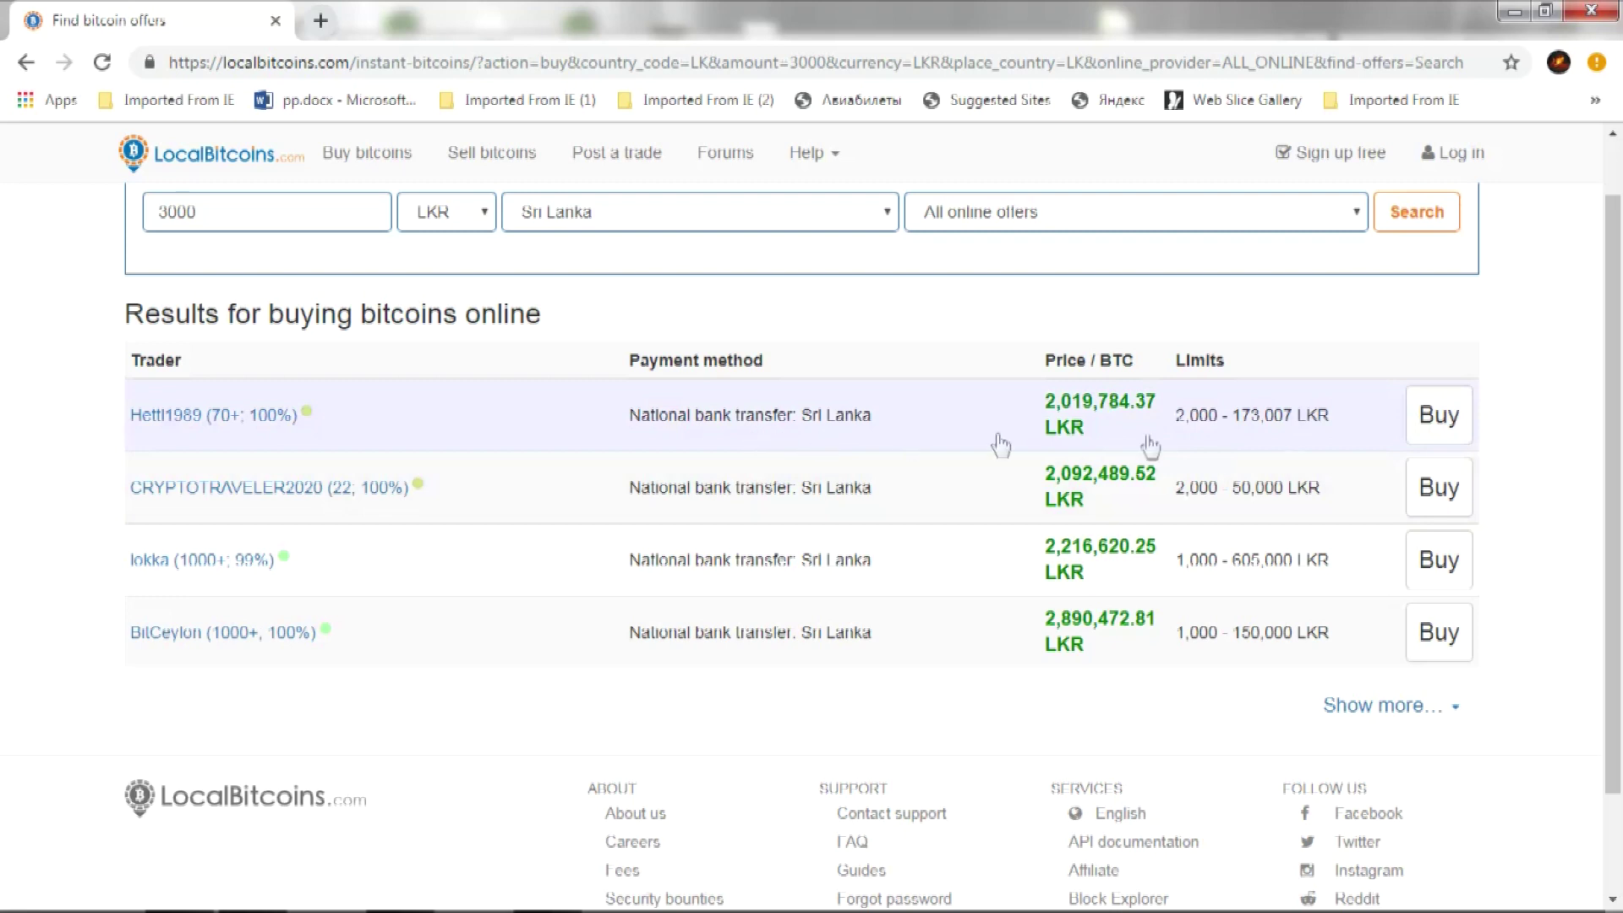
left_click(1436, 435)
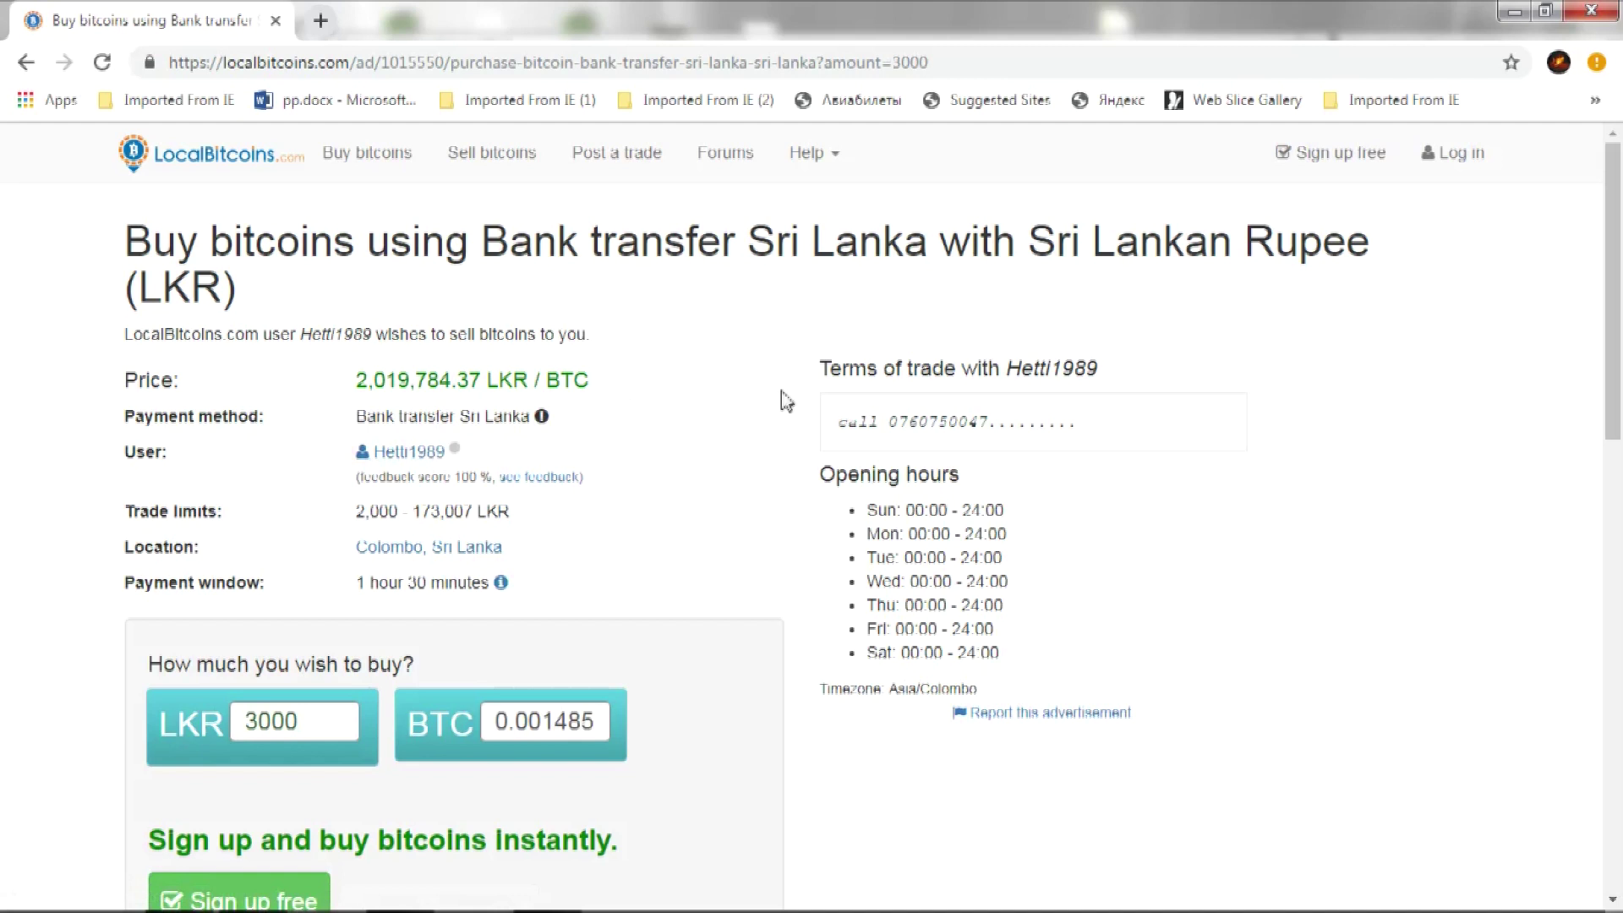
left_click_drag(1621, 310, 1621, 358)
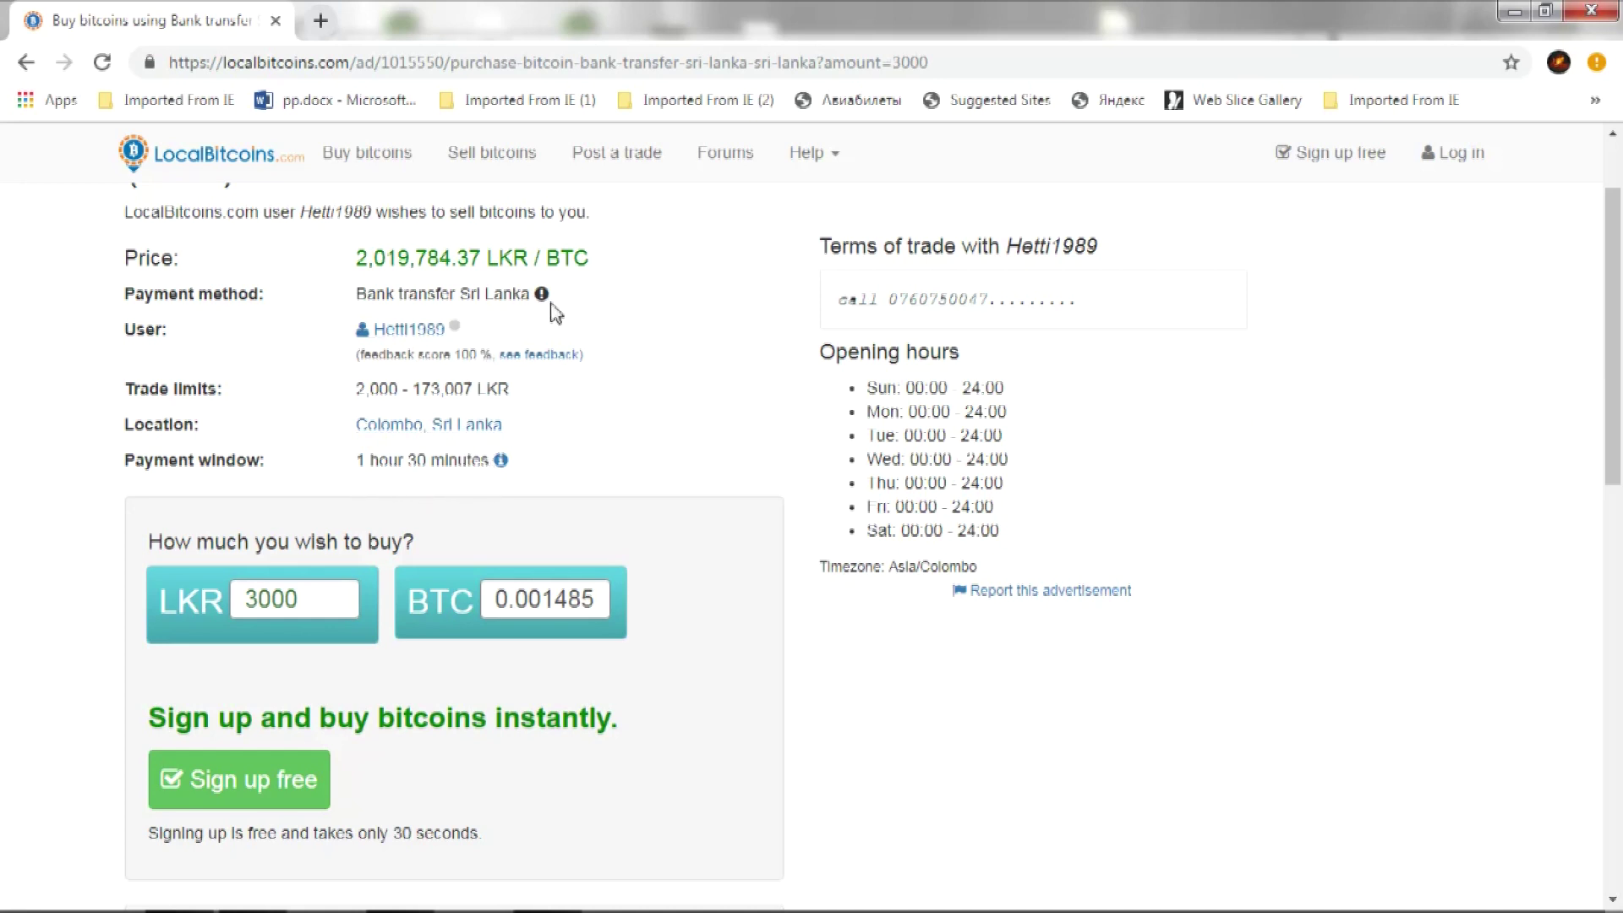
mouse_move(458, 338)
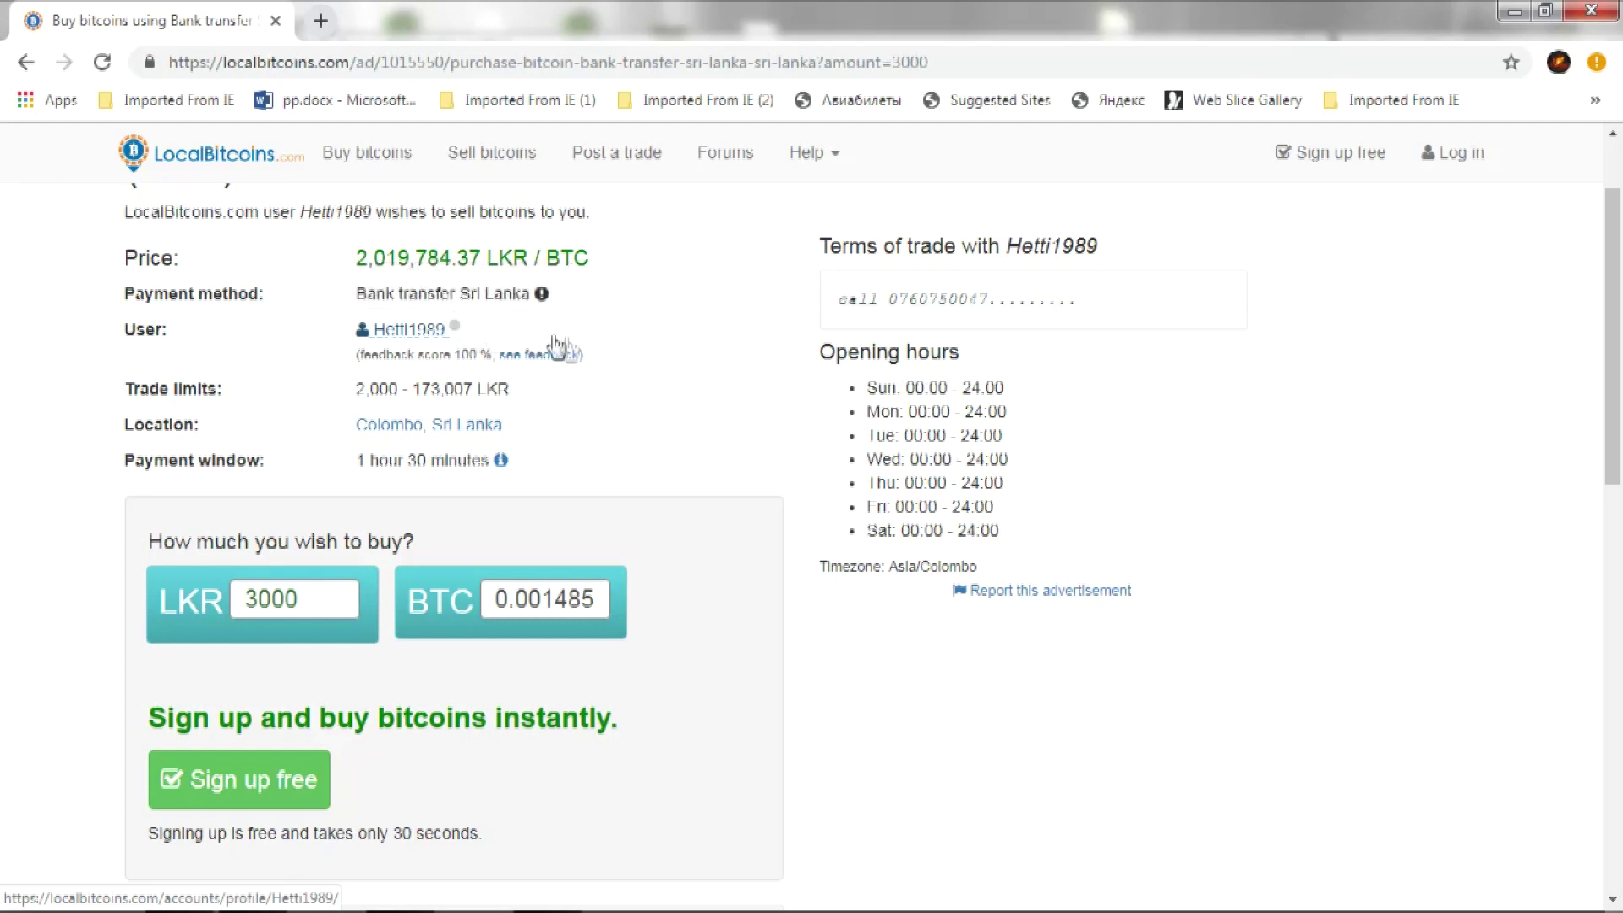
left_click(566, 359)
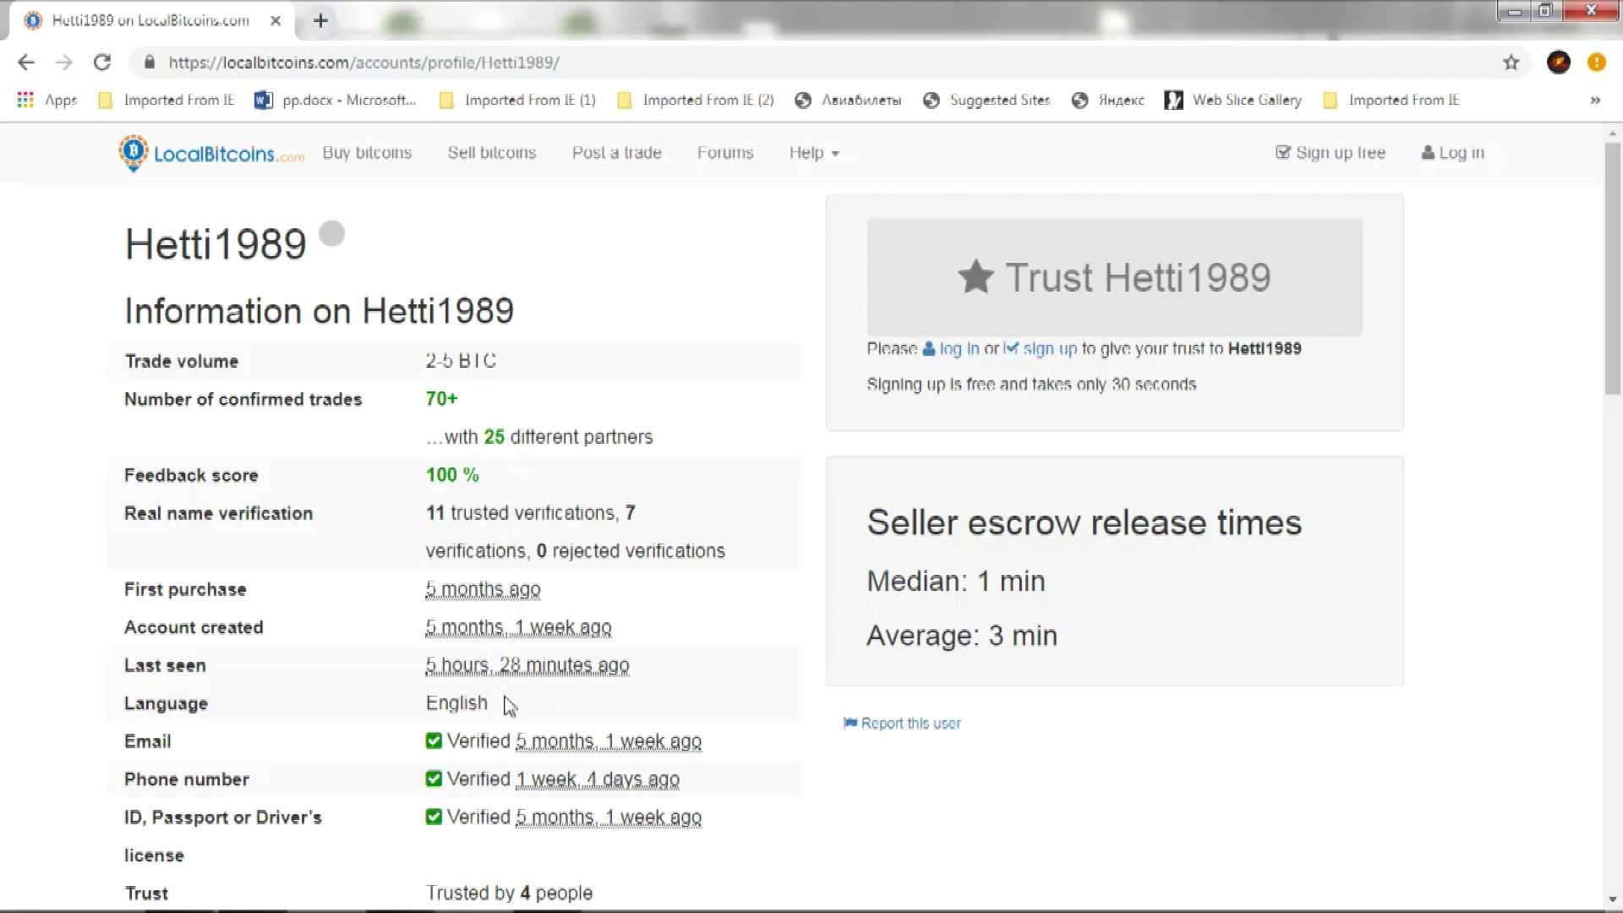
scroll(495, 807, "down", 2)
Return to the search results, open the third buy offer, and examine that seller's profile and other offers
left_click(23, 62)
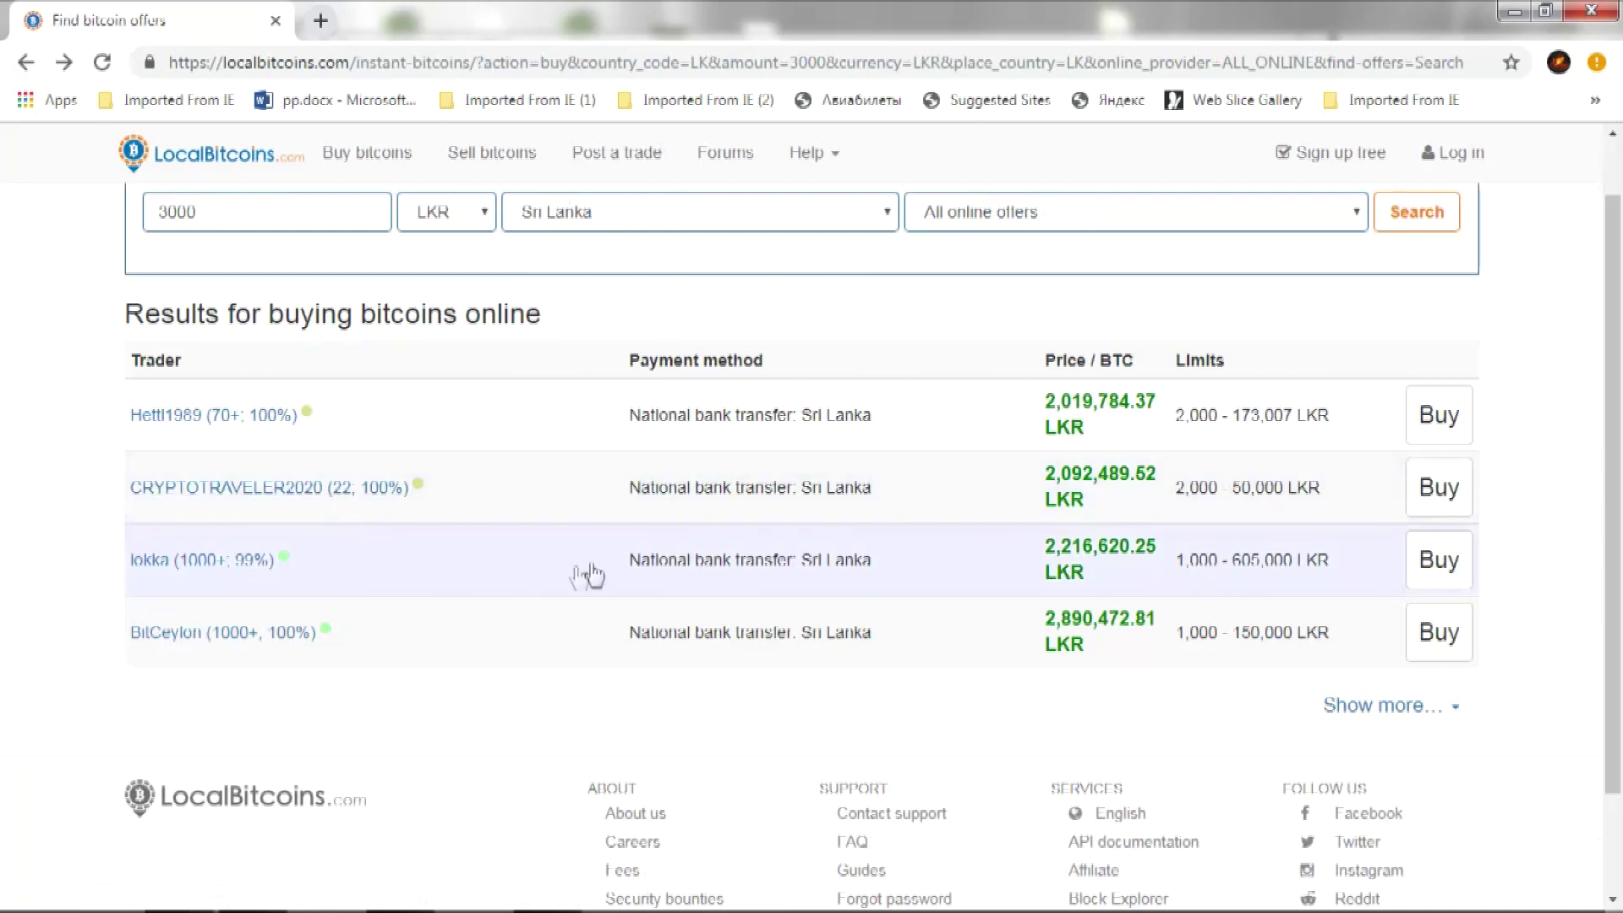
left_click(1441, 560)
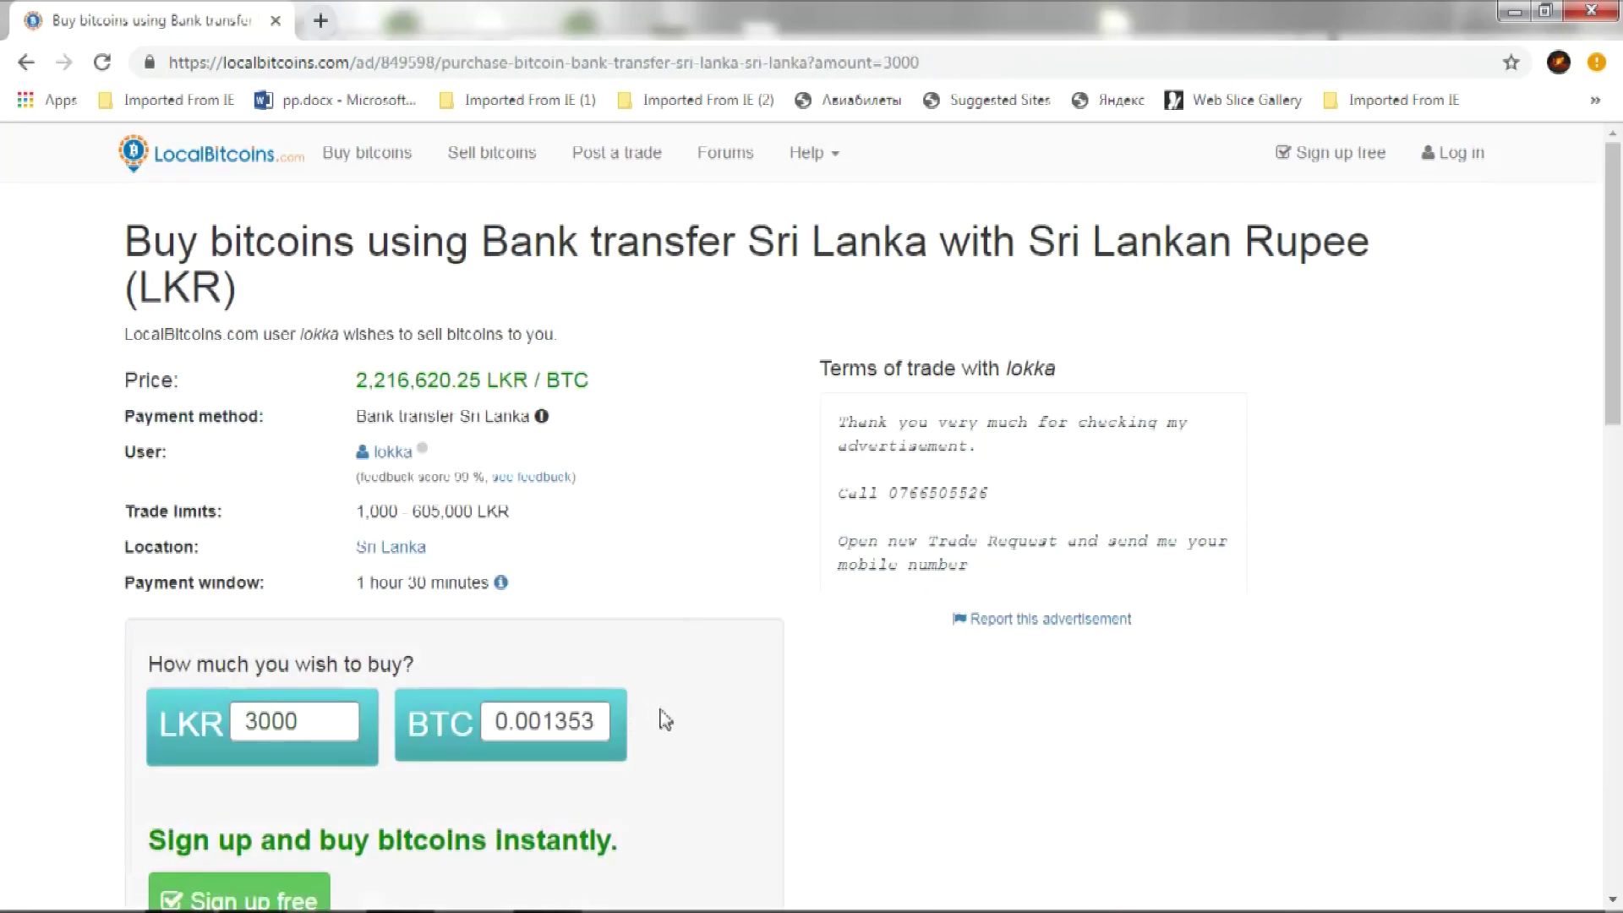
scroll(668, 708, "down", 1)
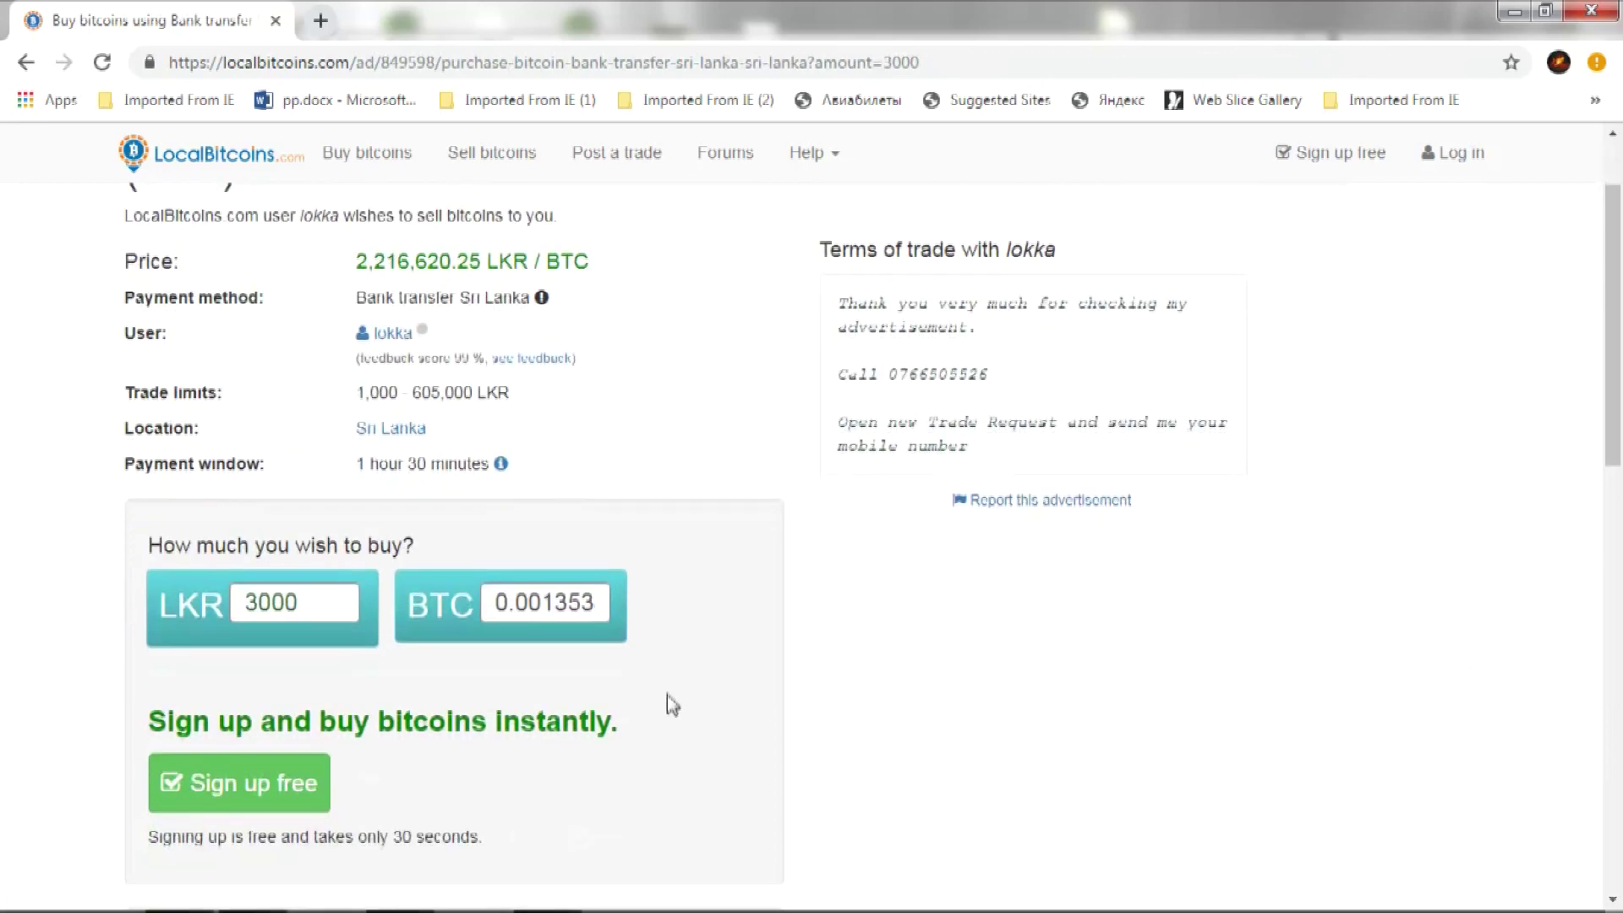
left_click(514, 365)
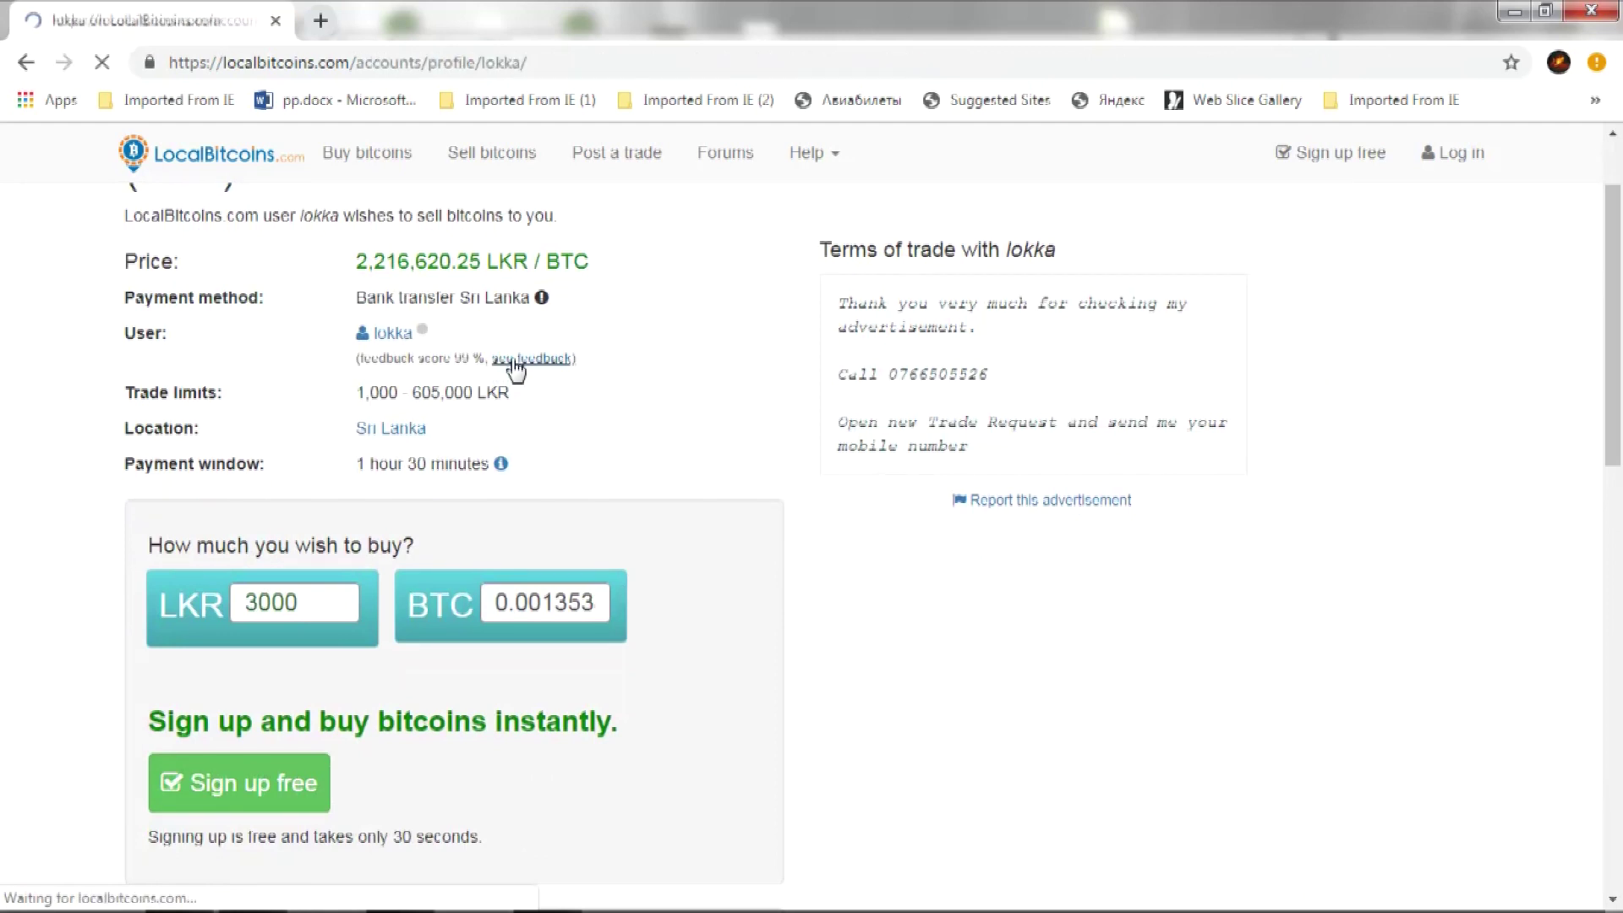
mouse_move(604, 706)
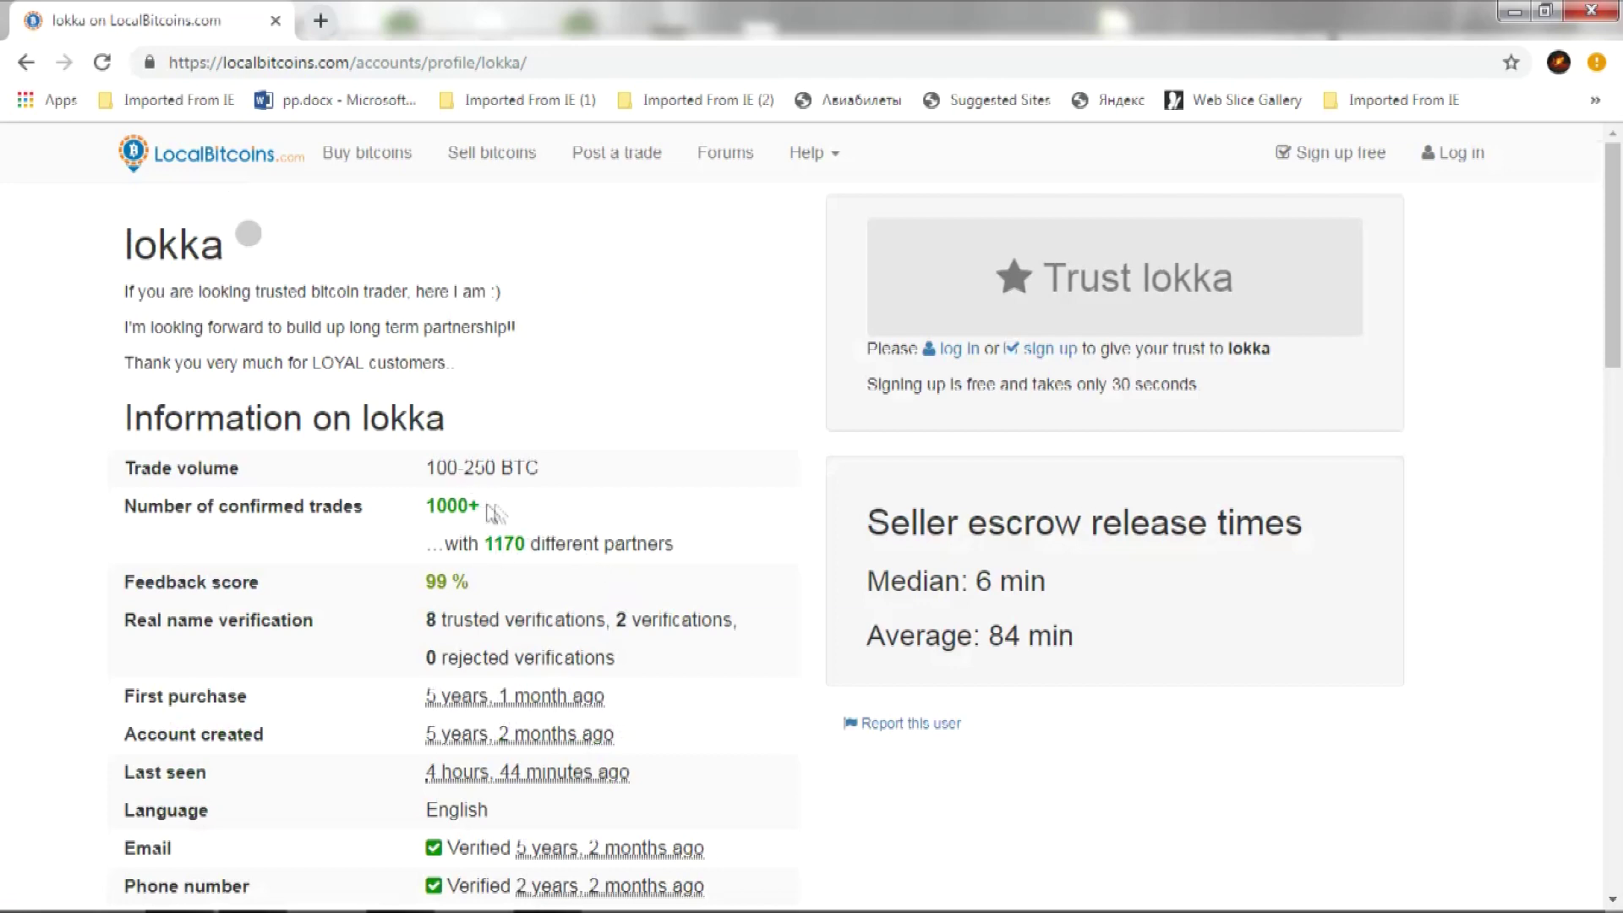
scroll(1616, 395, "down", 5)
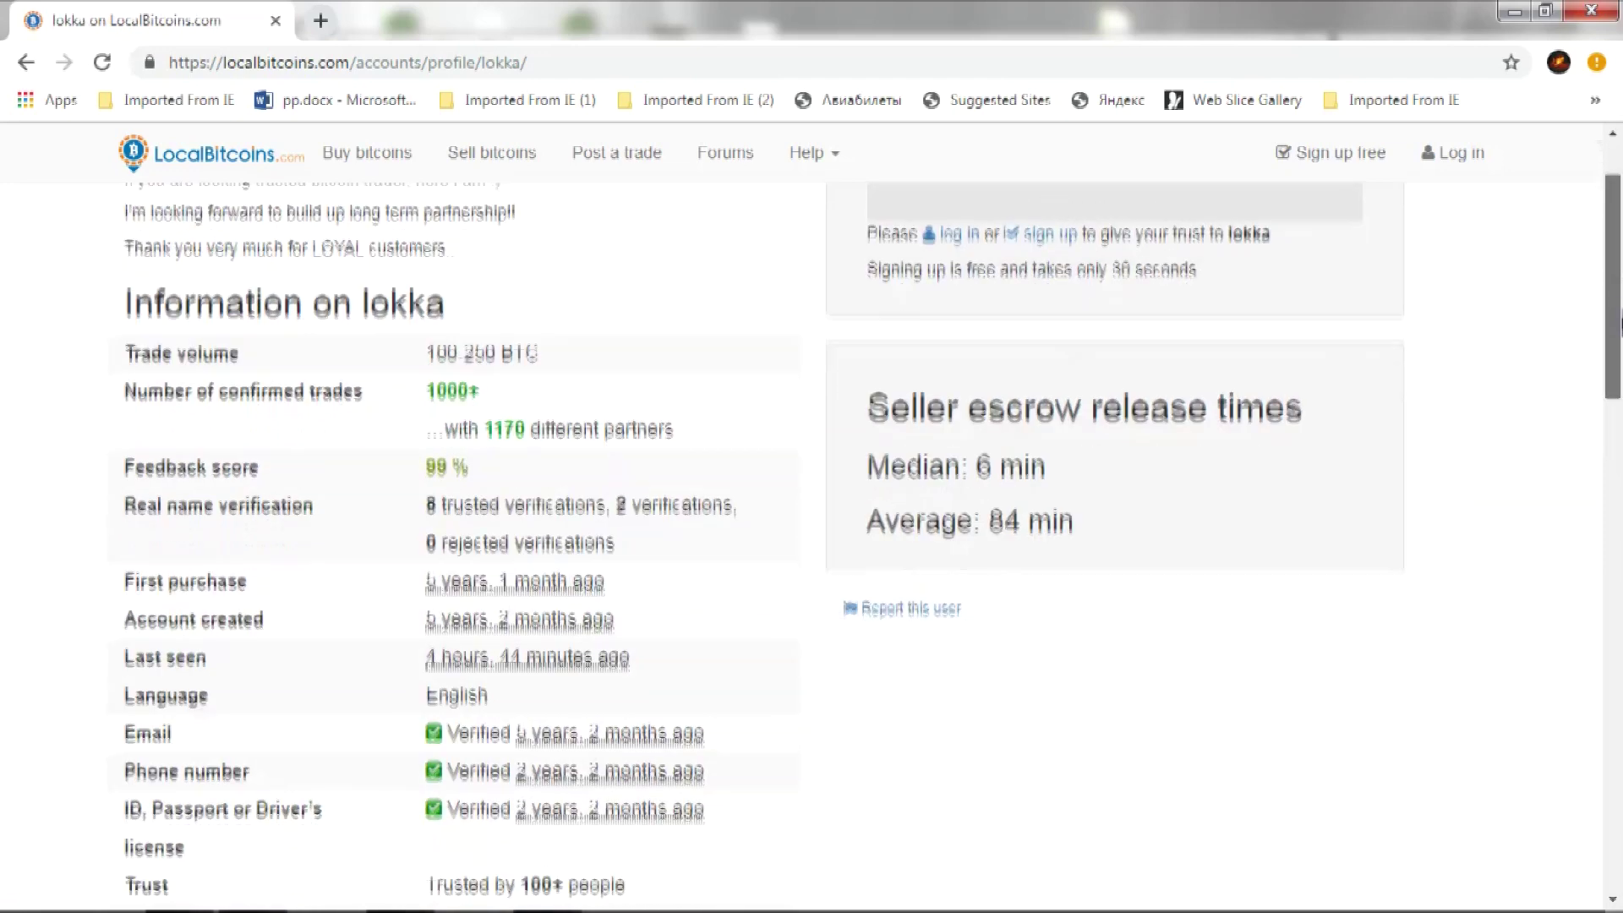
left_click_drag(1617, 396, 1616, 532)
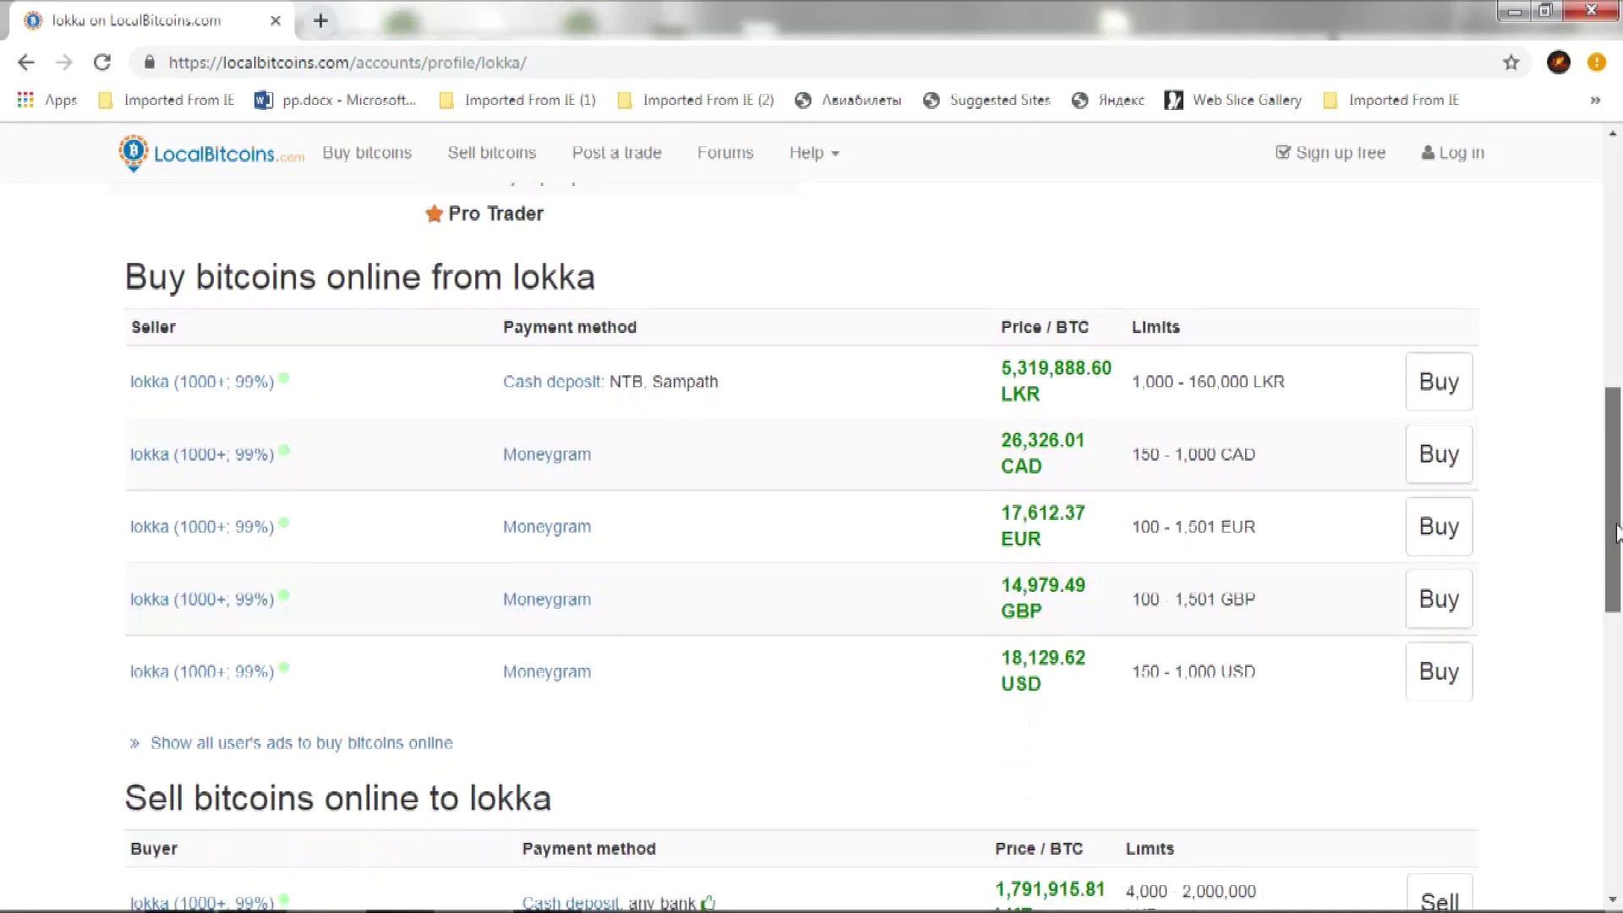
View the new account registration form, then log in with the saved credentials after completing the human verification
left_click(1357, 156)
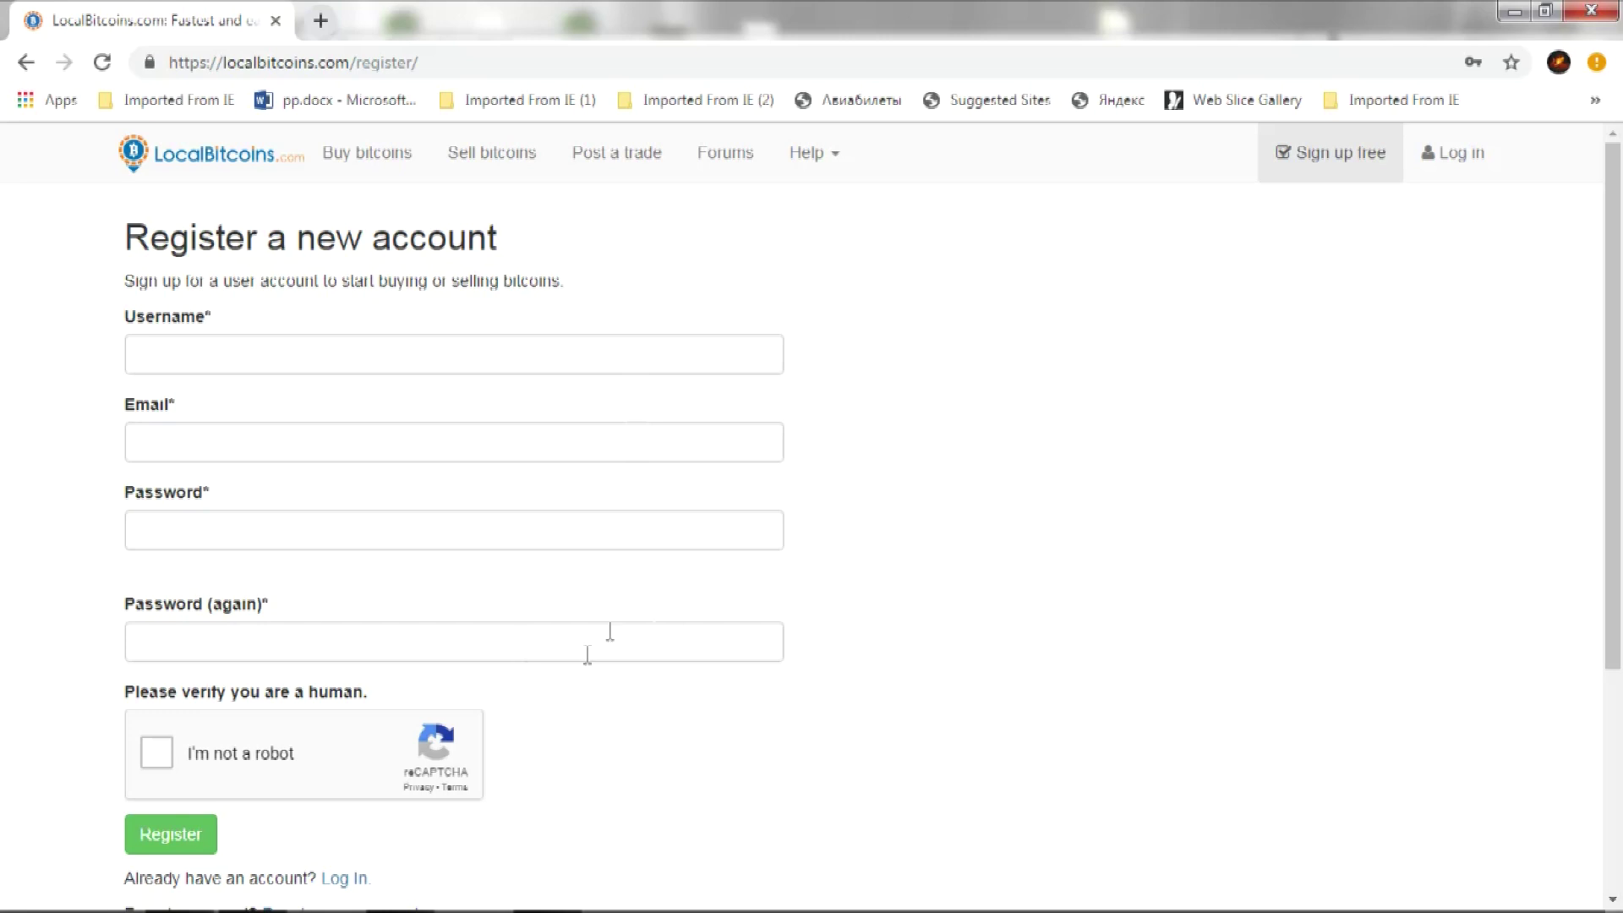
left_click(1447, 169)
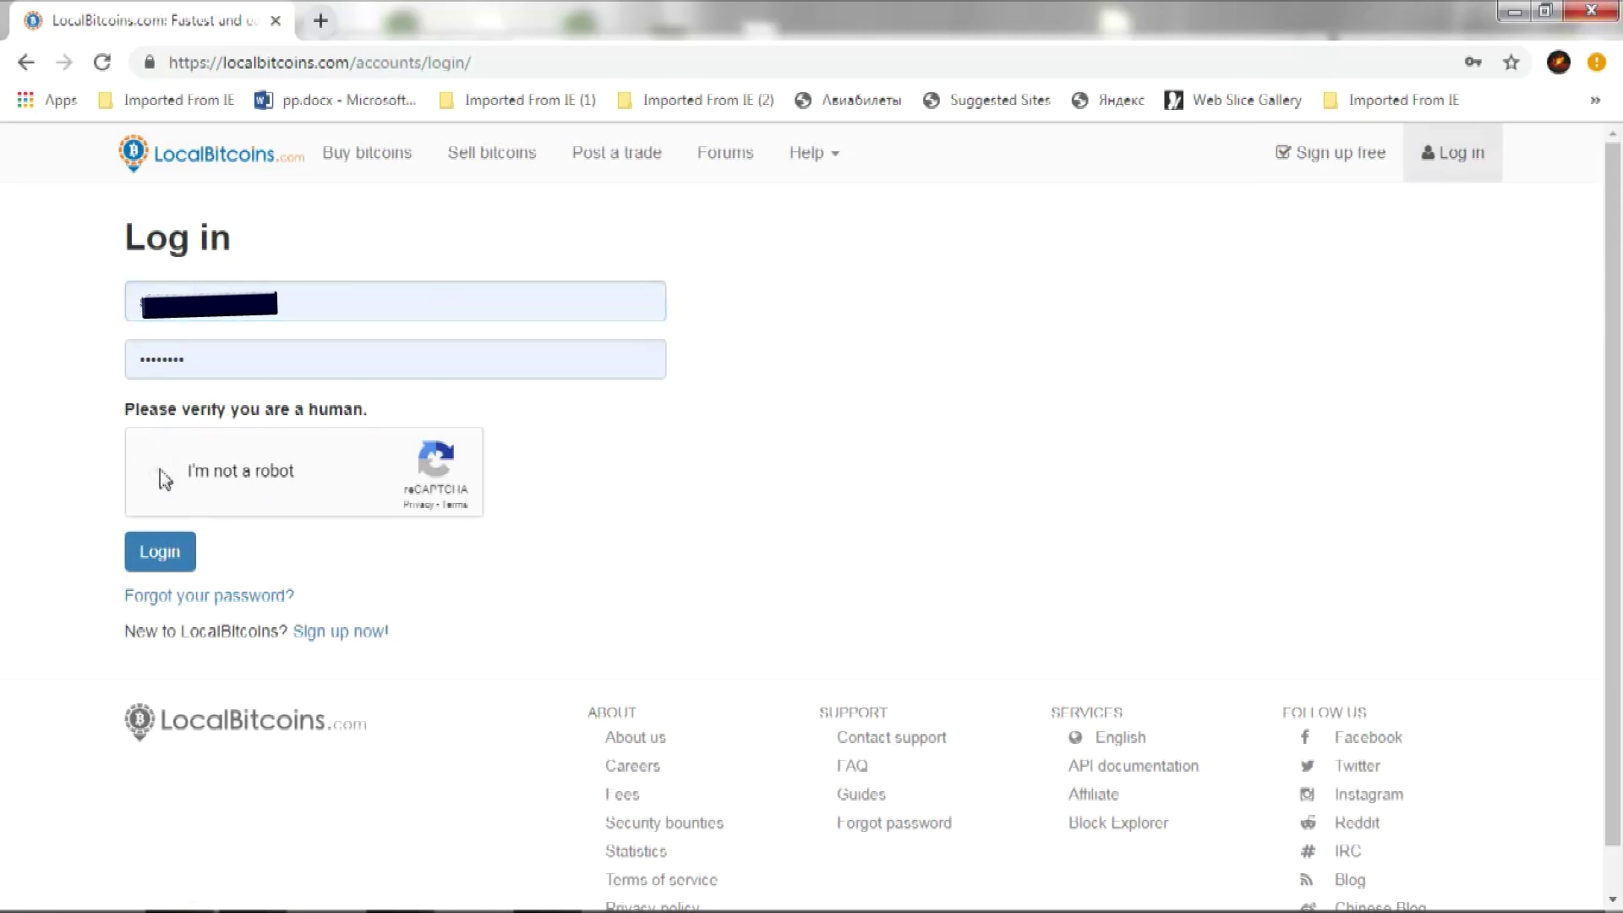
left_click(165, 475)
left_click(152, 556)
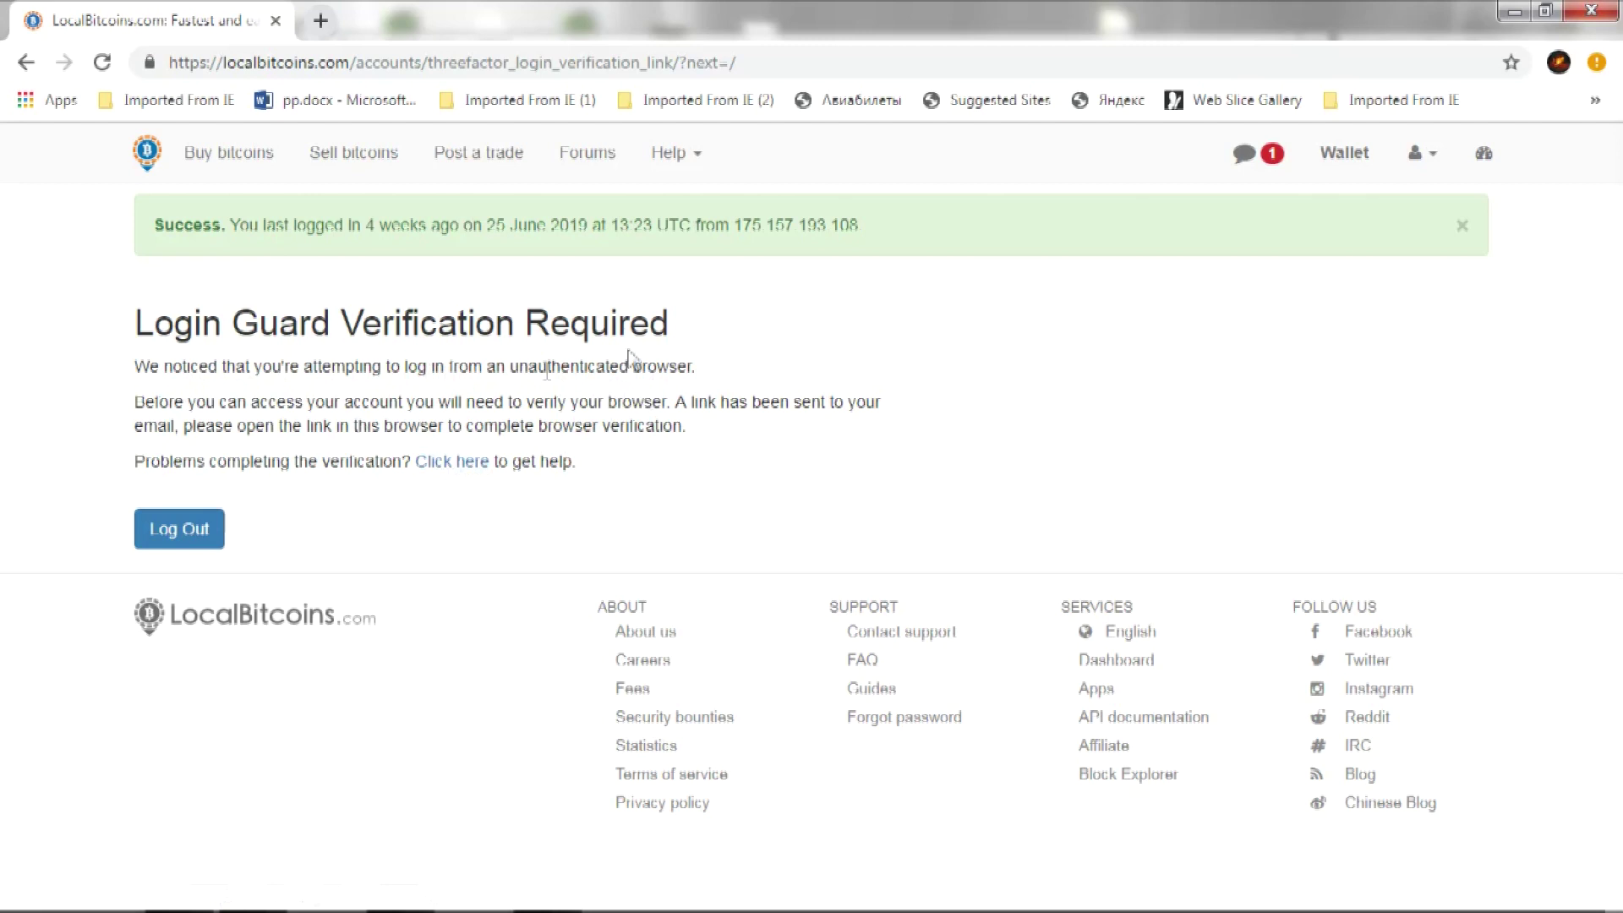
Verify the browser through the emailed login link and open the dashboard of trades and advertisements
left_click(1275, 157)
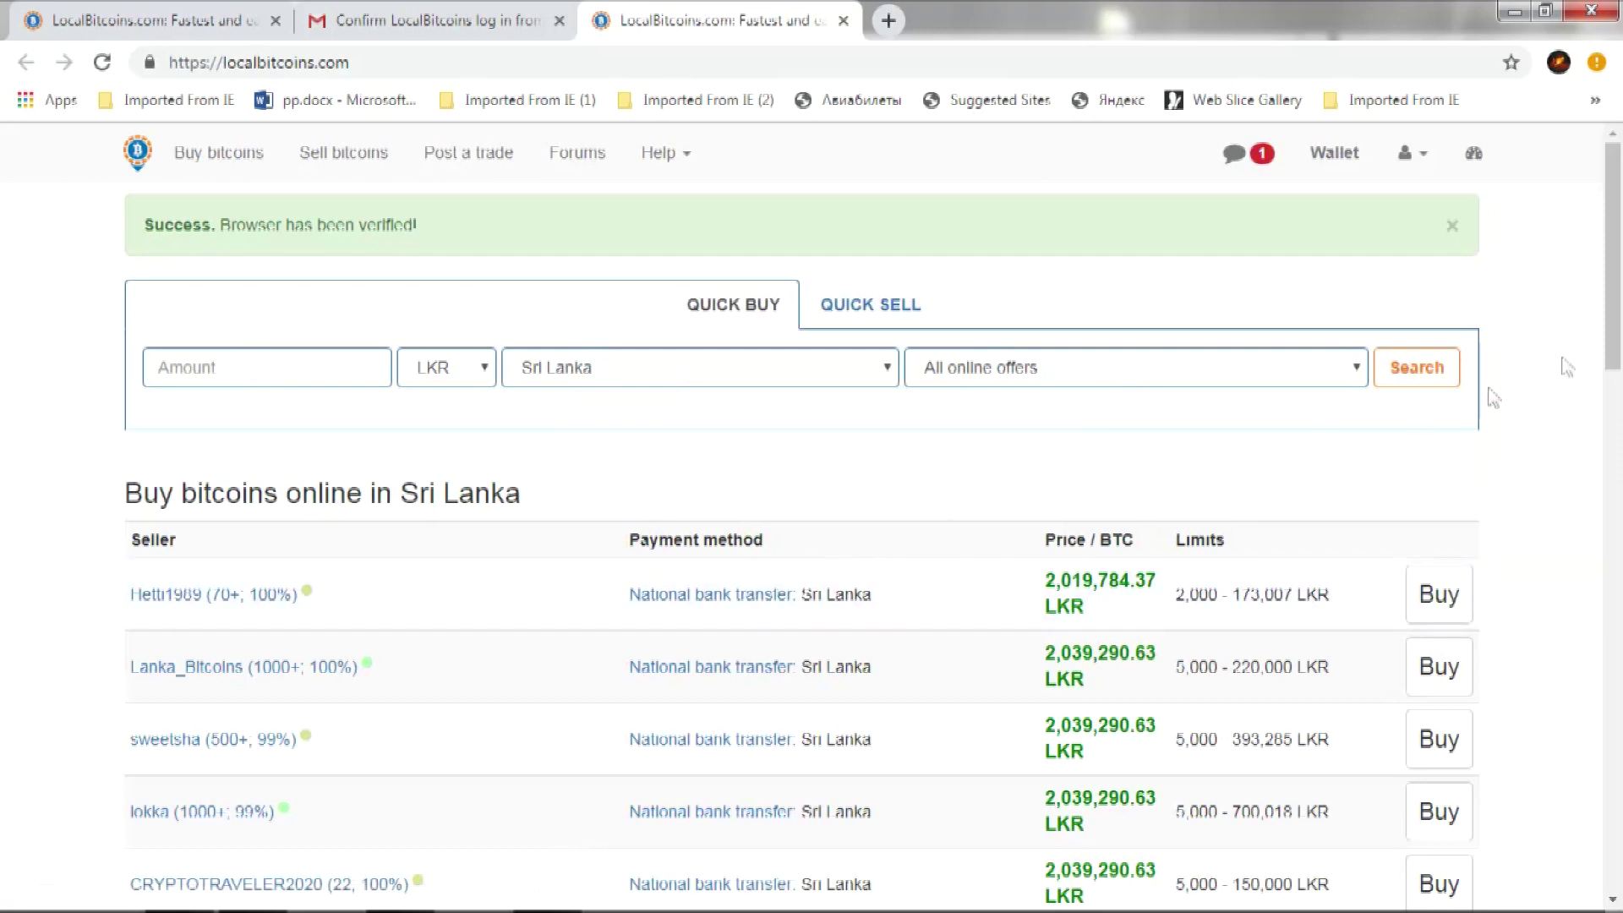
mouse_move(1618, 313)
left_mouse_down()
mouse_move(1618, 395)
mouse_move(1618, 307)
left_mouse_up()
left_click(1472, 163)
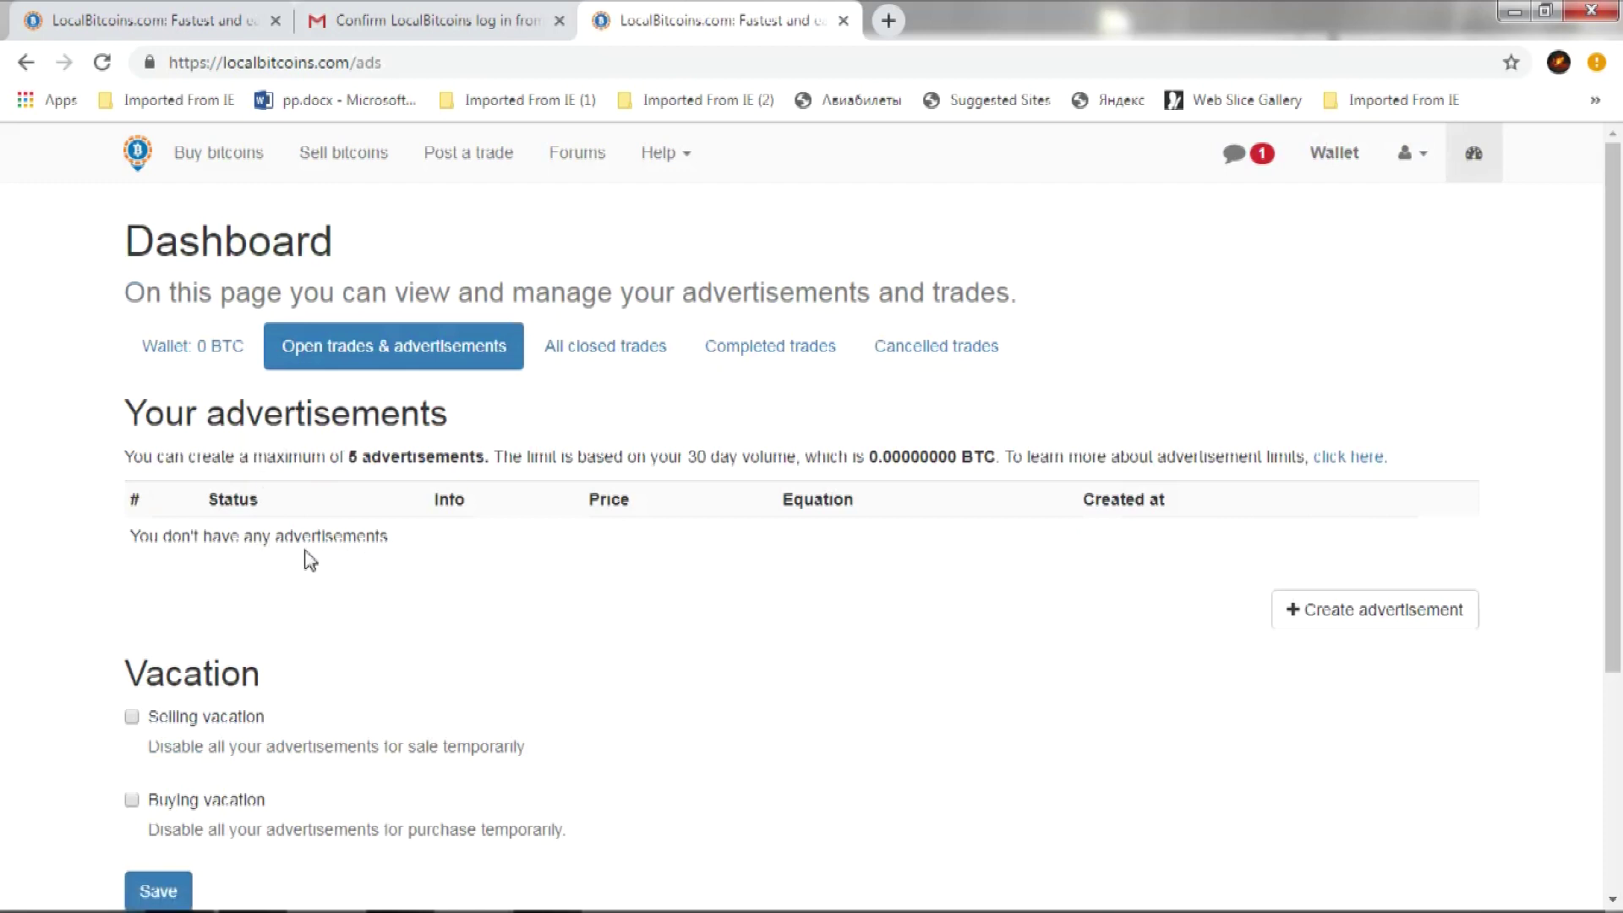
View the account options and open the notification about T2 verification
left_click(1426, 165)
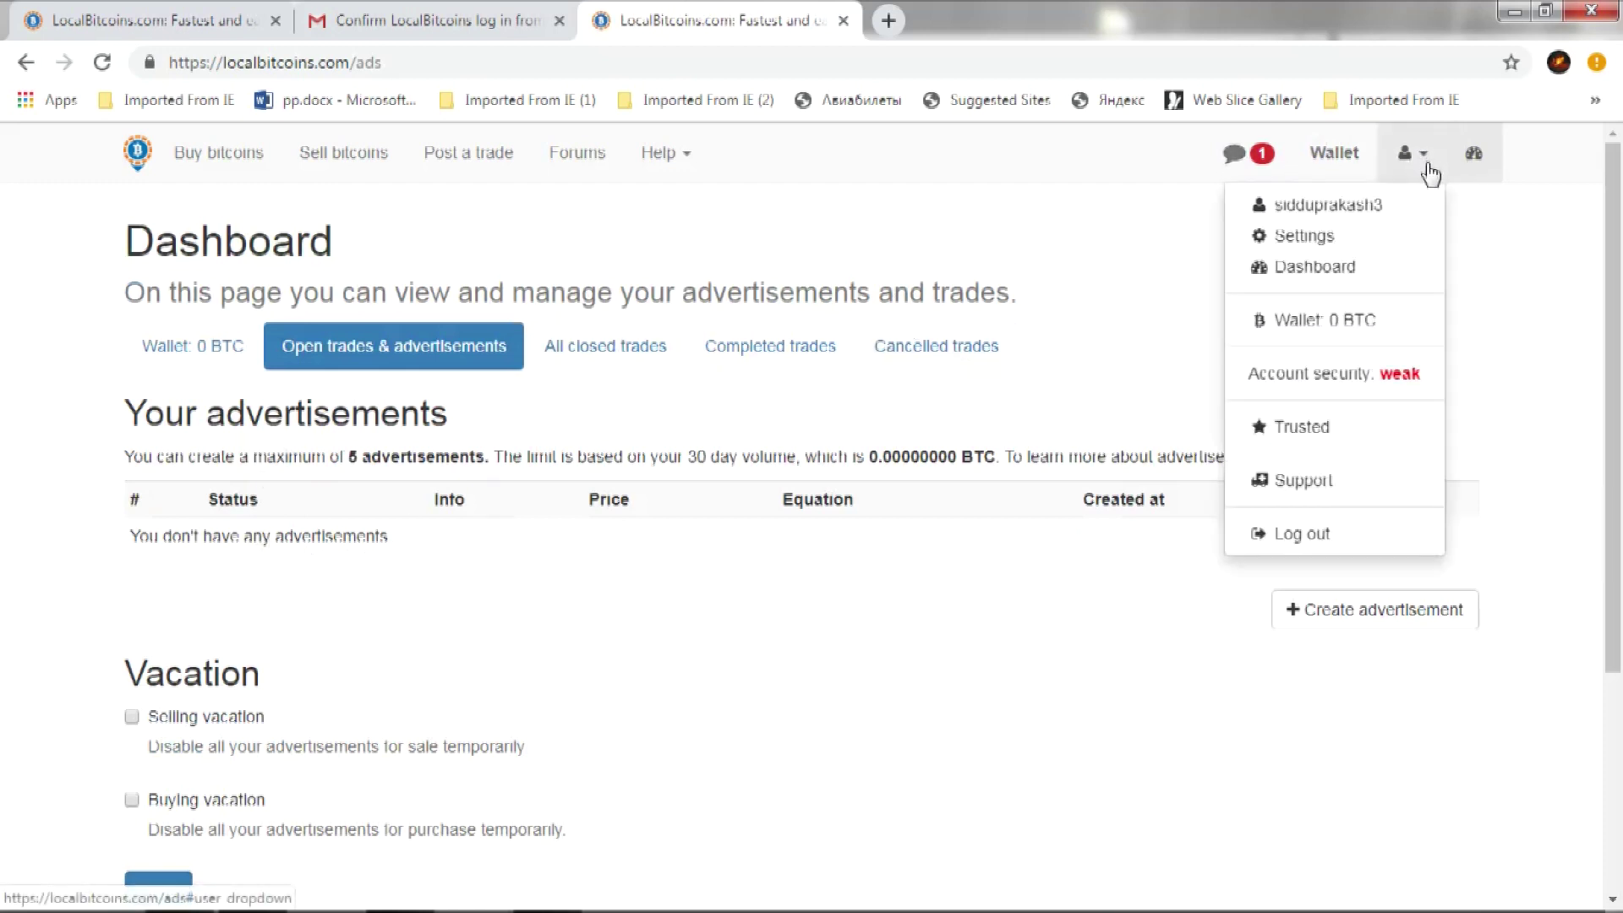
left_click(1231, 159)
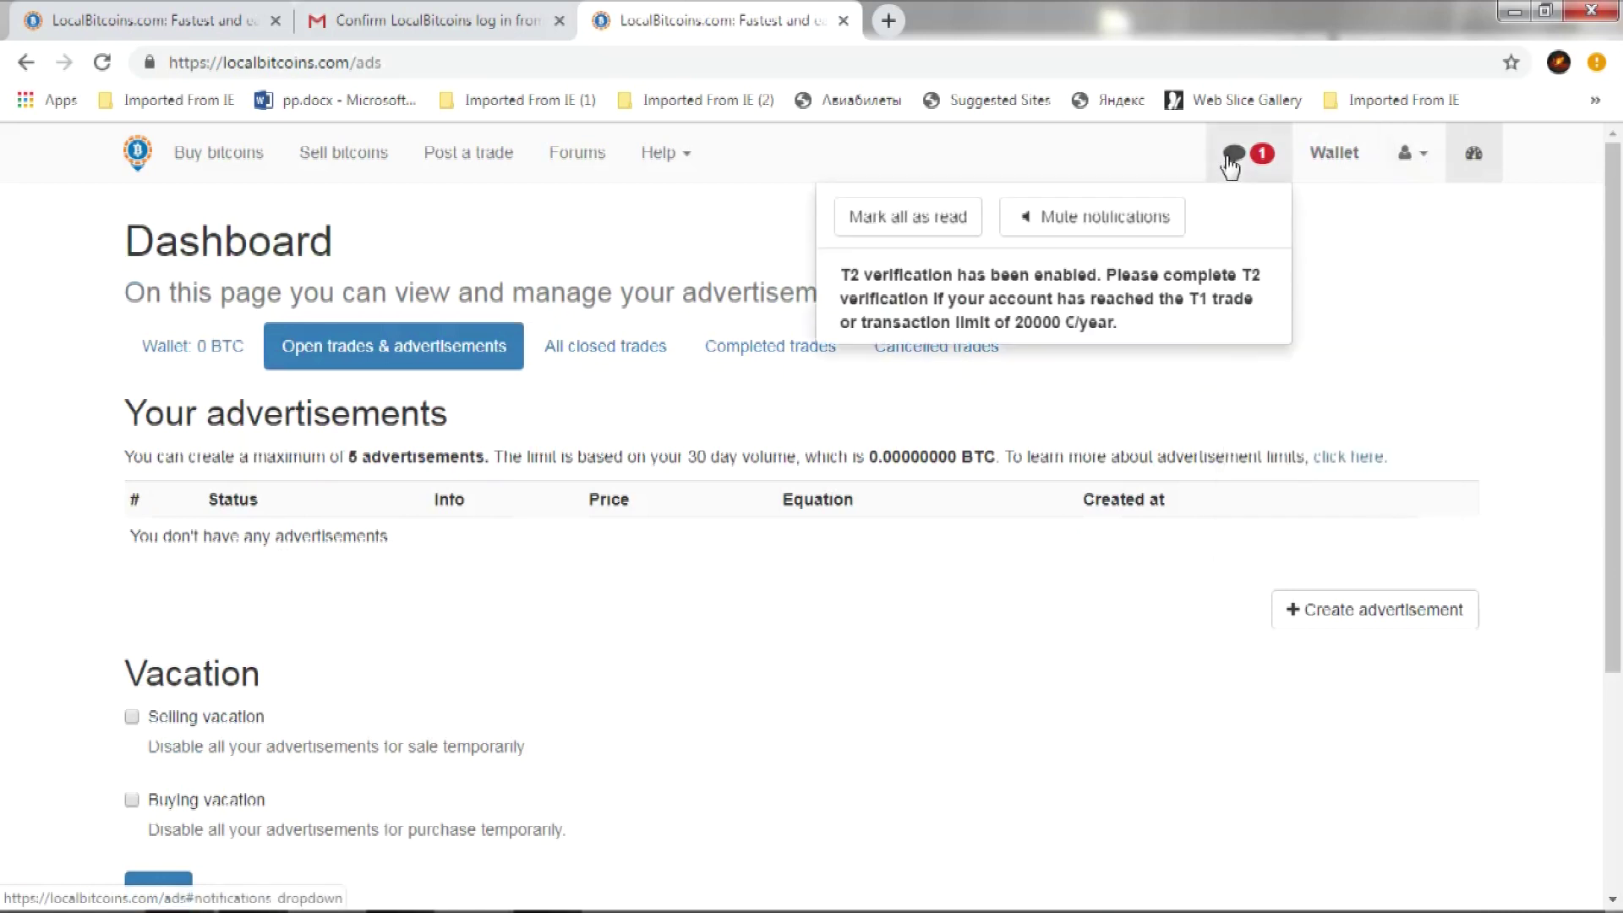
left_click(1080, 297)
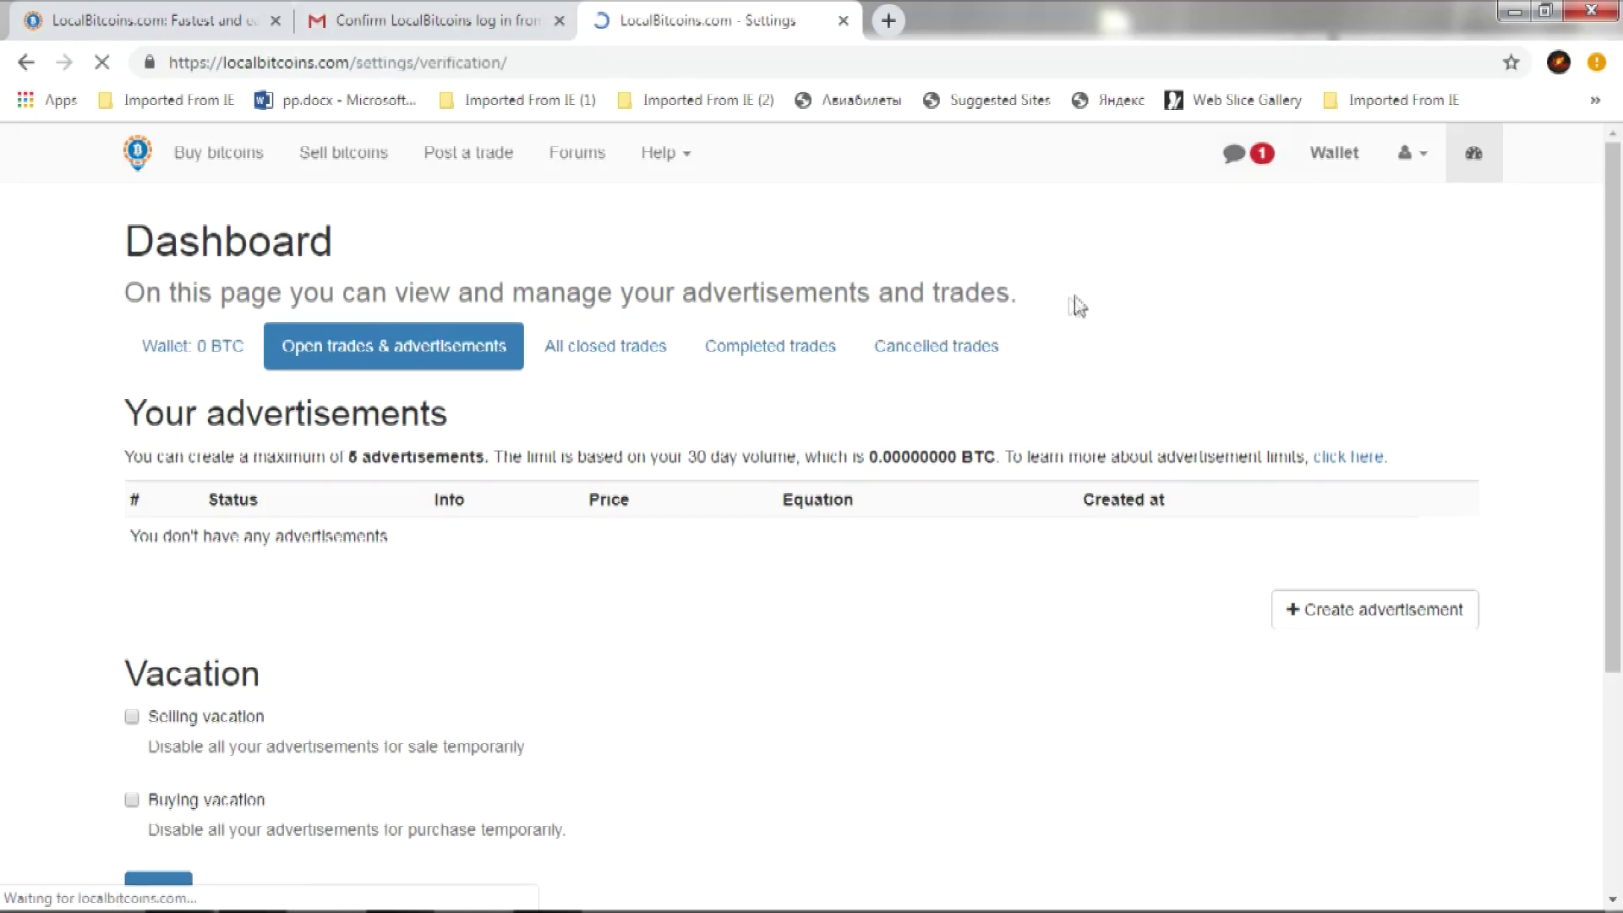